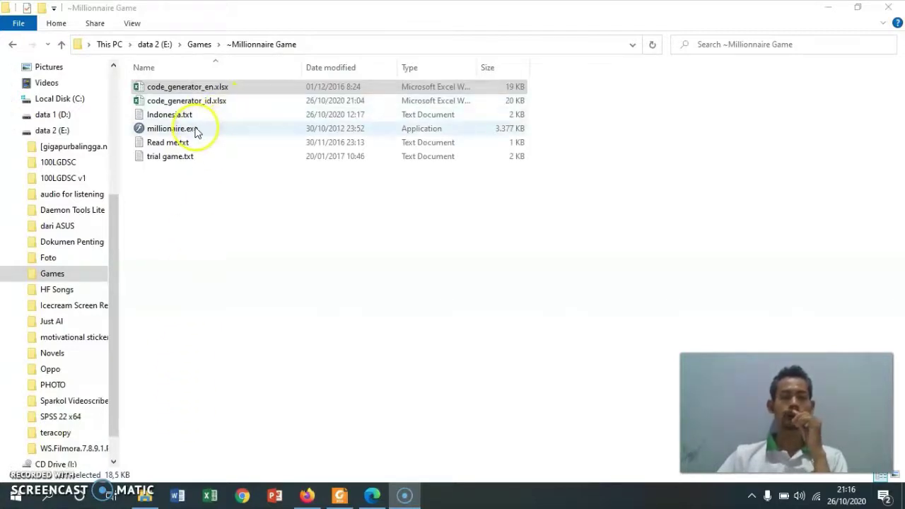
Open the workbook code_generator_id.xlsx from the ~Millionnaire Game folder and show its FORMAT PERTANYAAN sheet.
left_click(198, 103)
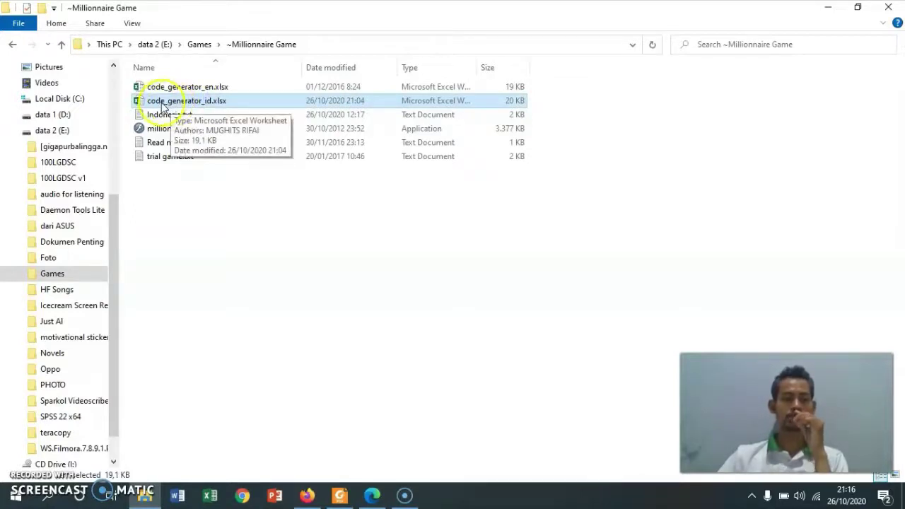
left_click(214, 103)
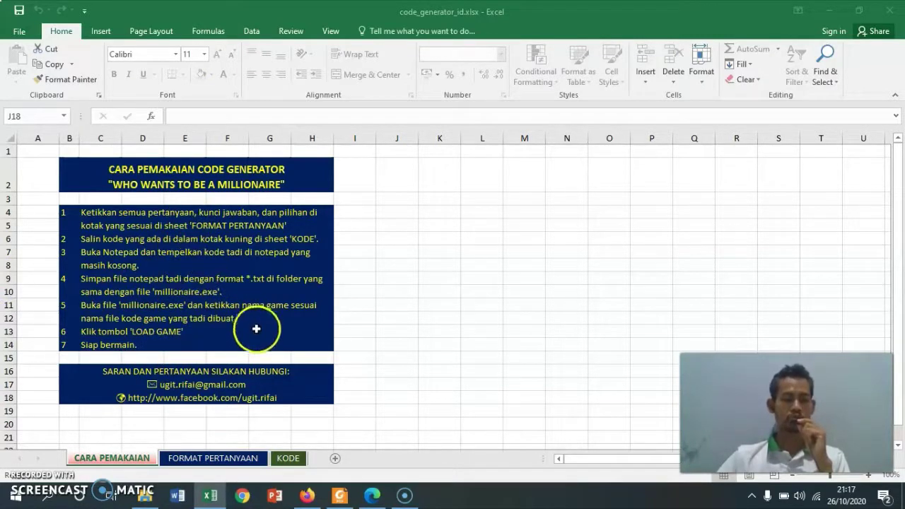
left_click(189, 459)
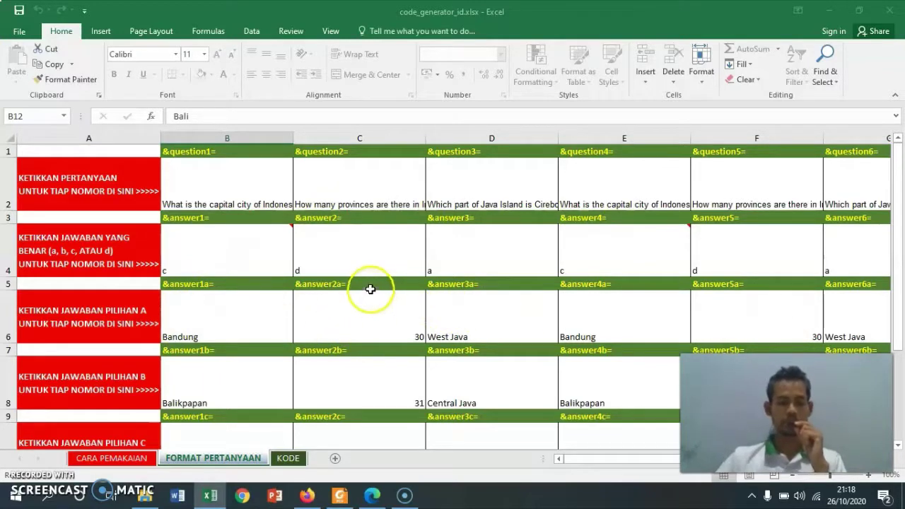
Clear the existing question 1 text in B2 and its correct-answer letter in B4.
left_click(248, 181)
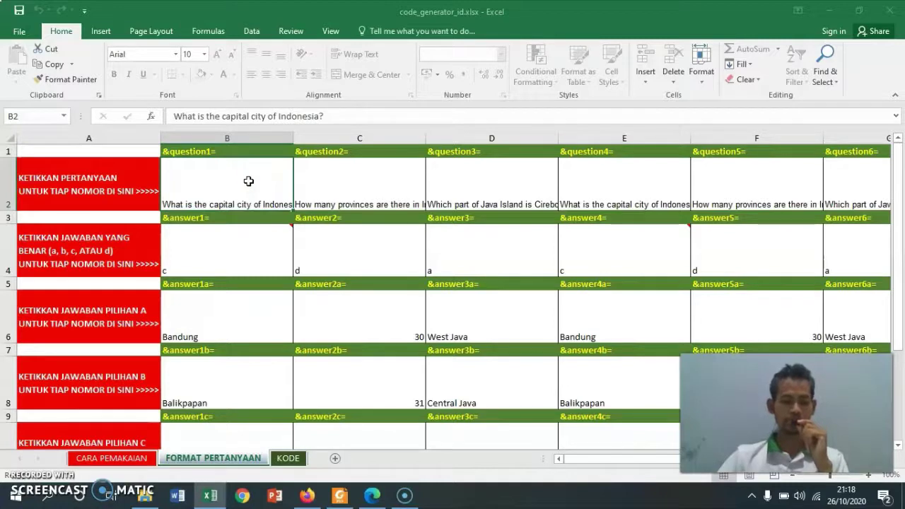
key("Delete")
key("Down")
key("Down")
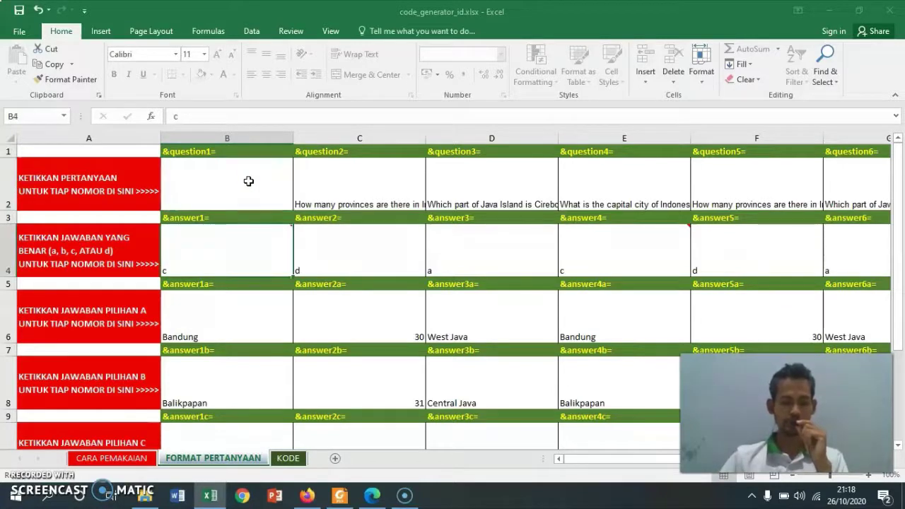
key("Down")
key("Down")
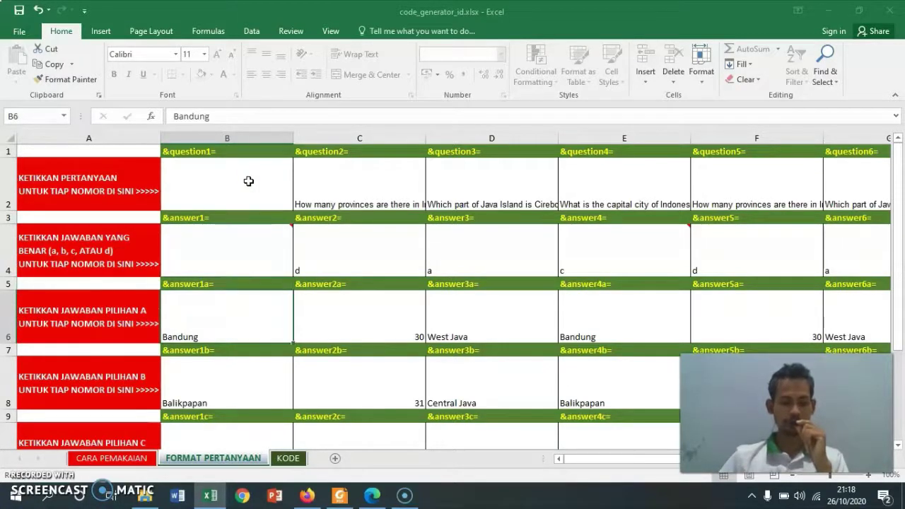
Clear the four answer options of question 1 in cells B6, B8, B10 and B12.
key("Delete")
key("Down")
key("Down")
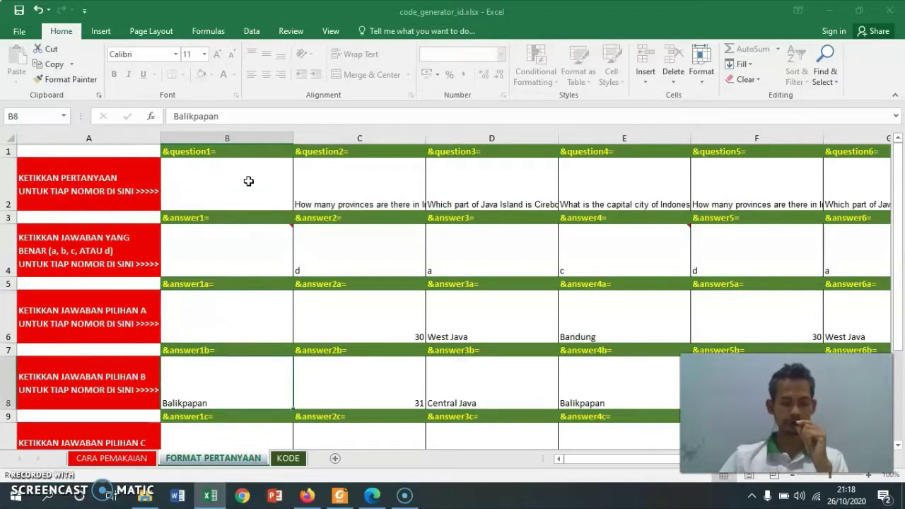
key("Delete")
key("Down")
key("Down")
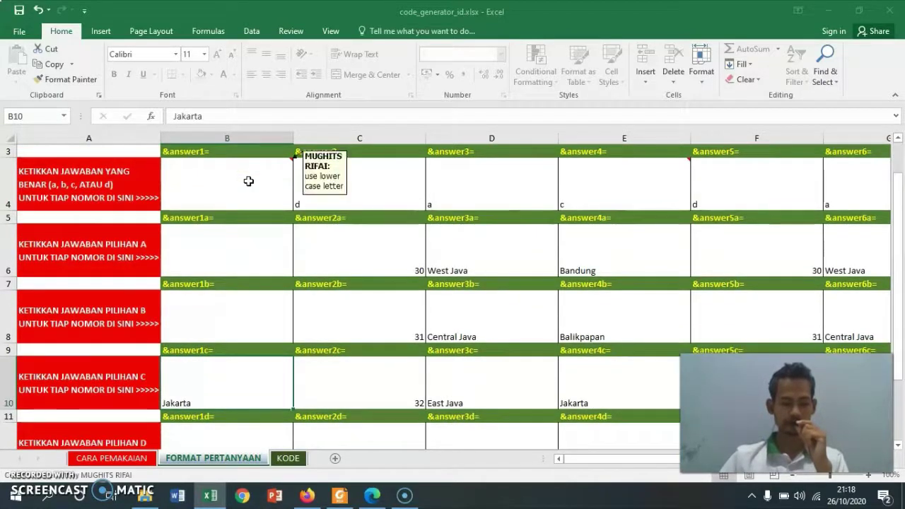
key("Delete")
key("Down")
key("Down")
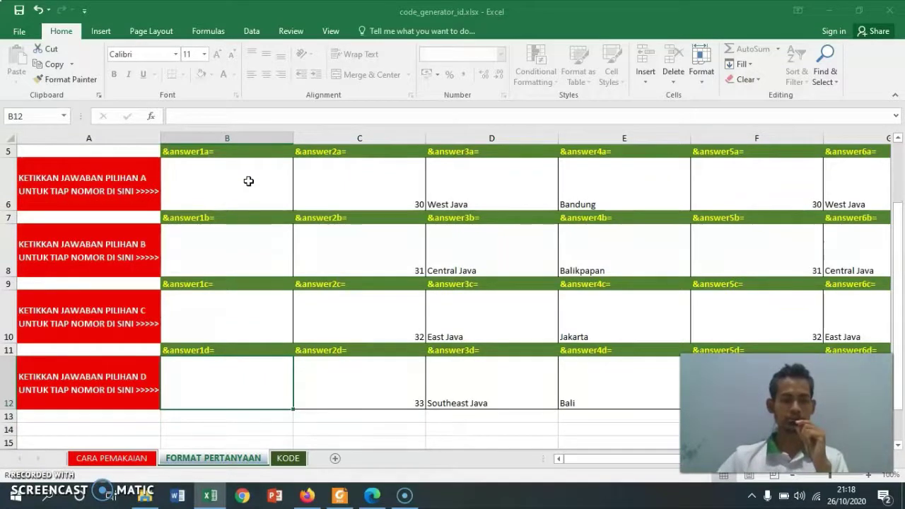
Examine the question columns through question 15 and the correct-answer row for the first four questions.
scroll(248, 181, "up", 2)
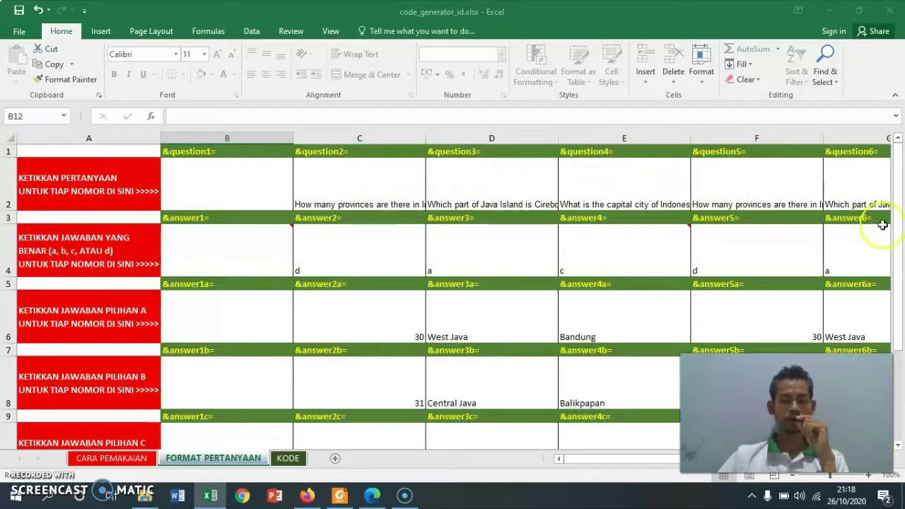
left_click_drag(613, 466, 636, 459)
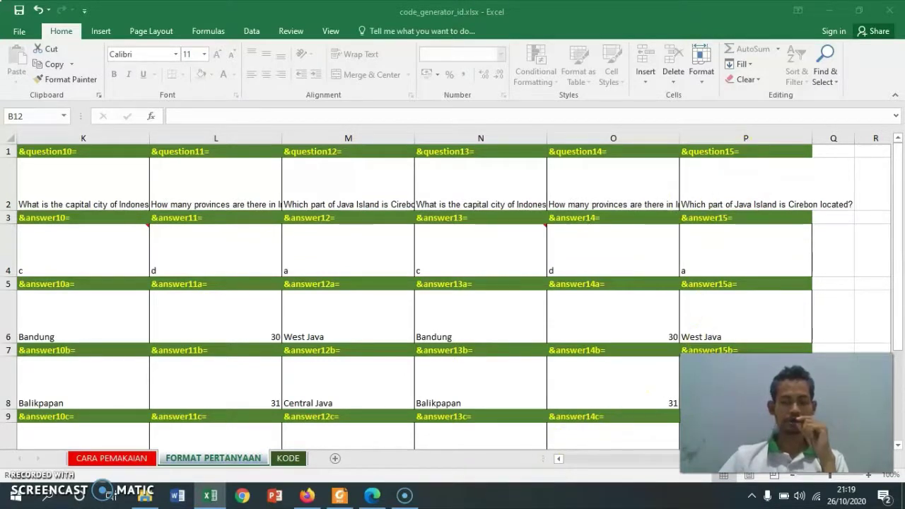
left_click(558, 459)
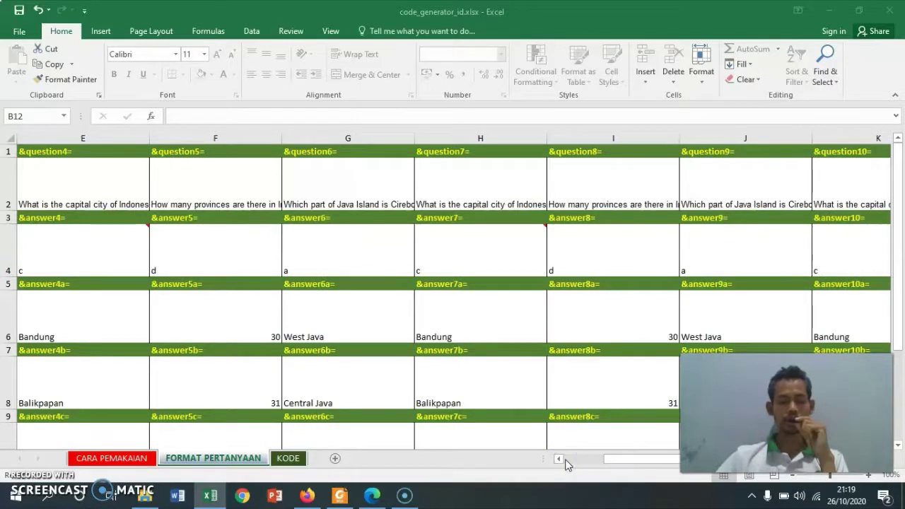
left_click(562, 459)
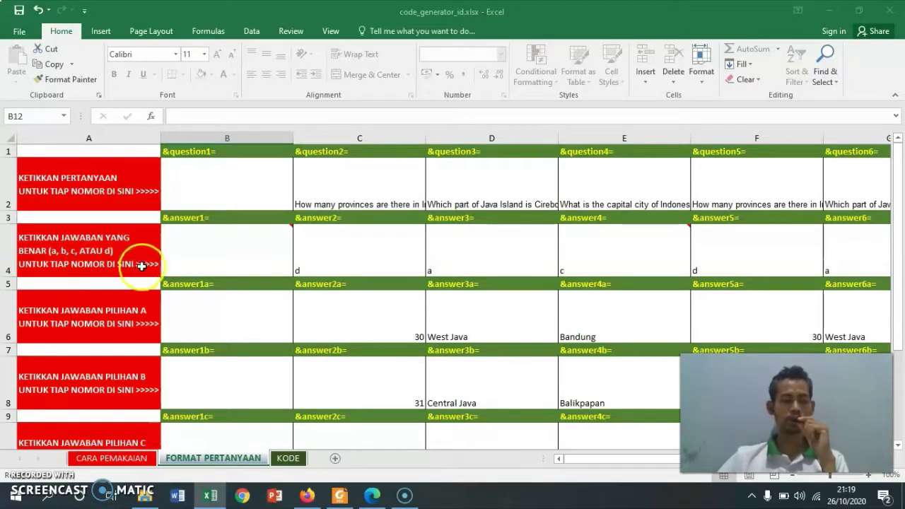
mouse_move(176, 251)
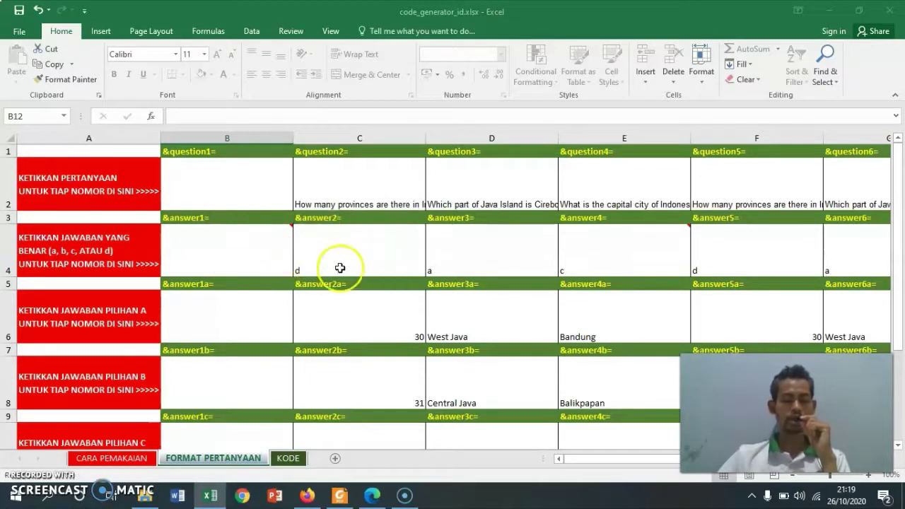
left_click(245, 256)
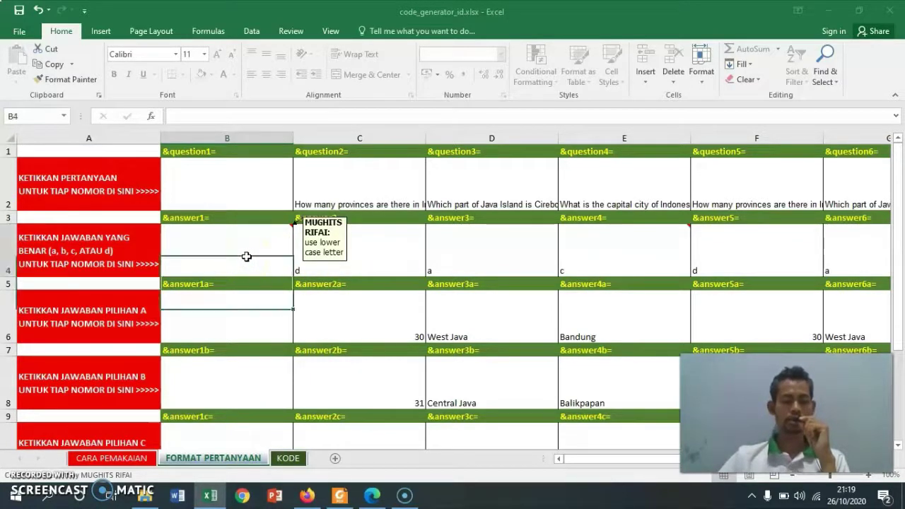
left_click(346, 264)
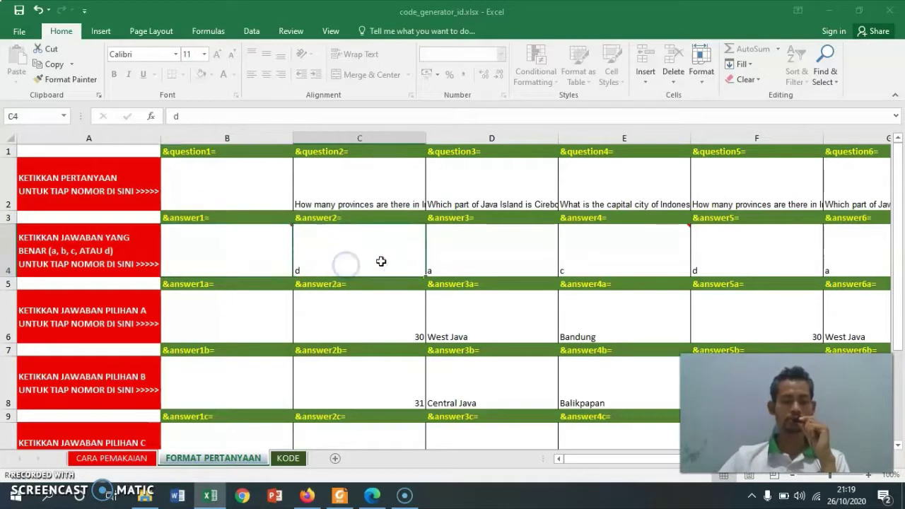
left_click(444, 261)
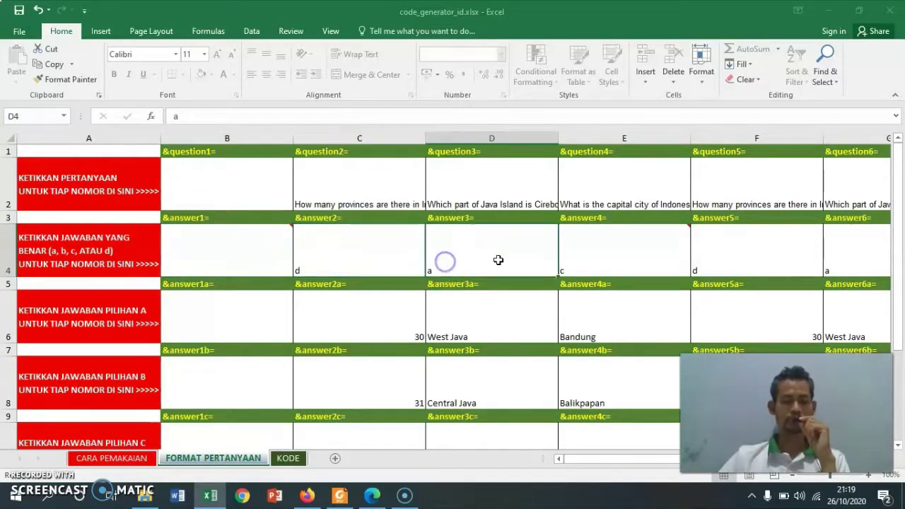
left_click(600, 260)
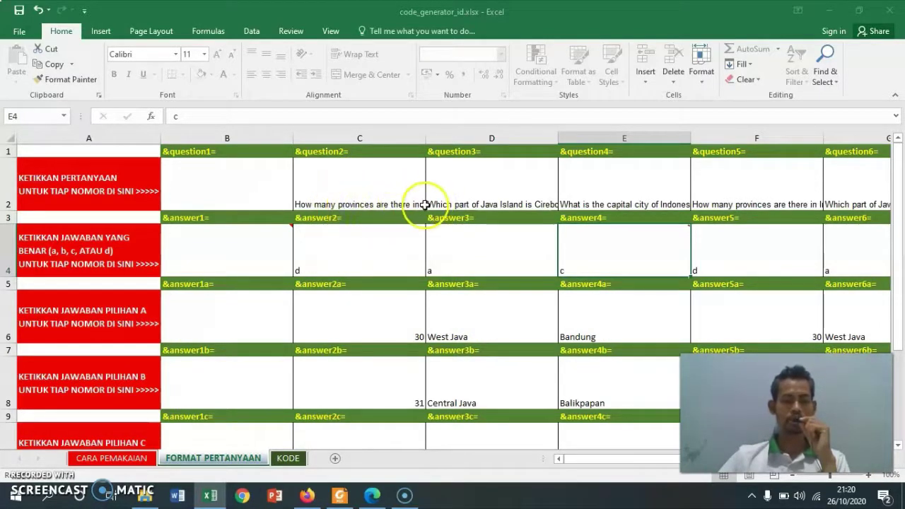
Review question 2's answer options A to D in column C and compare them with its correct-answer letter.
left_click(350, 310)
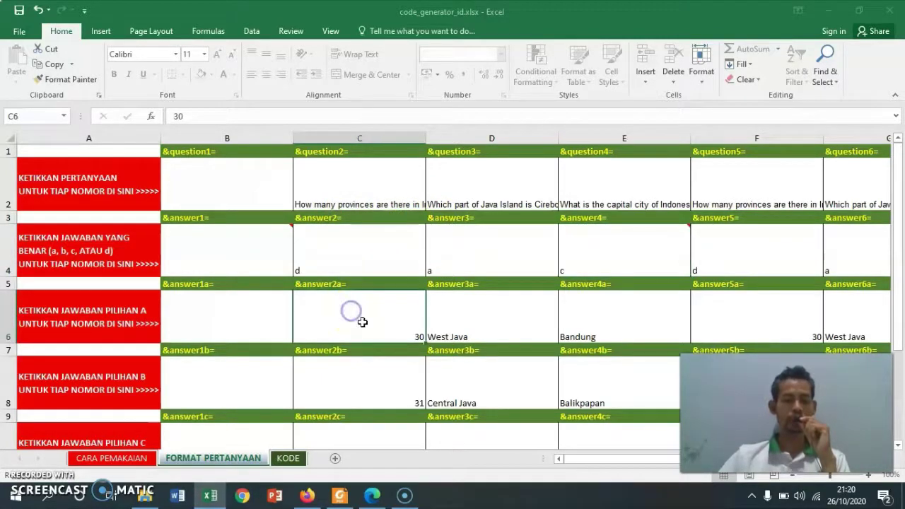
left_click(371, 392)
scroll(372, 390, "down", 2)
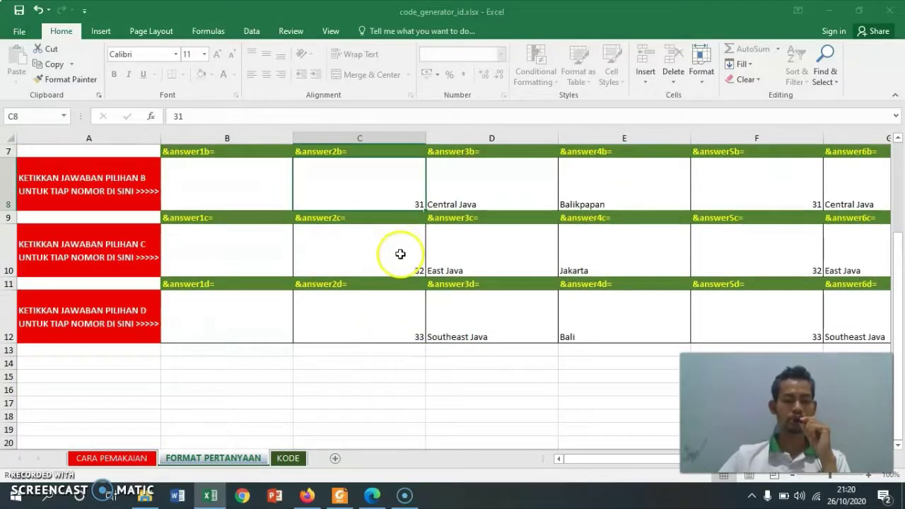
left_click(399, 253)
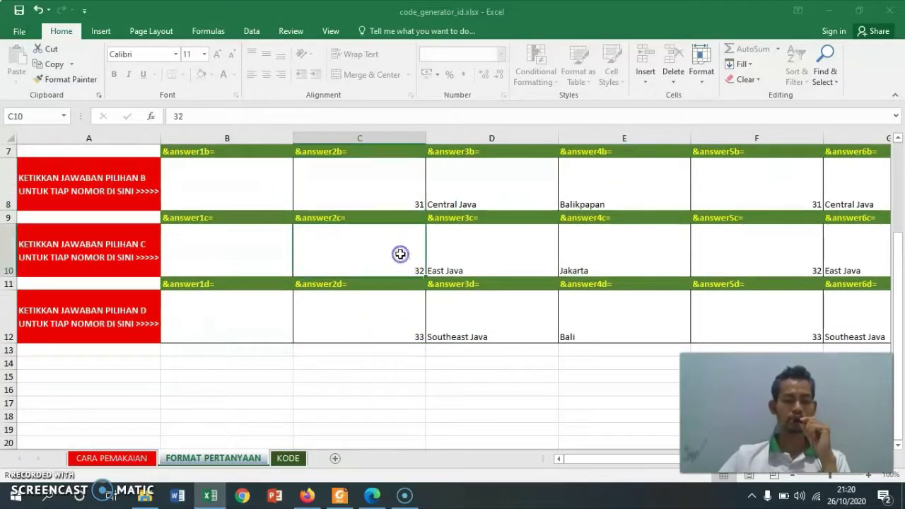
left_click(400, 322)
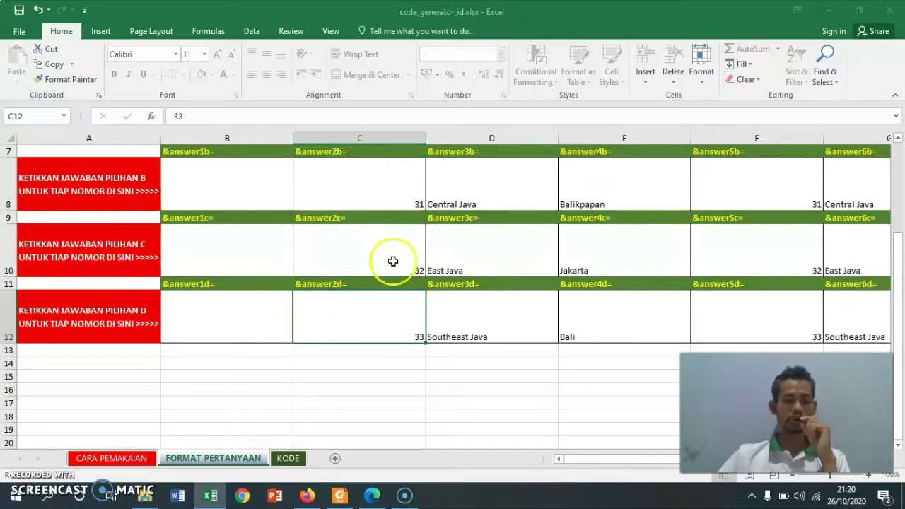
scroll(394, 234, "up", 1)
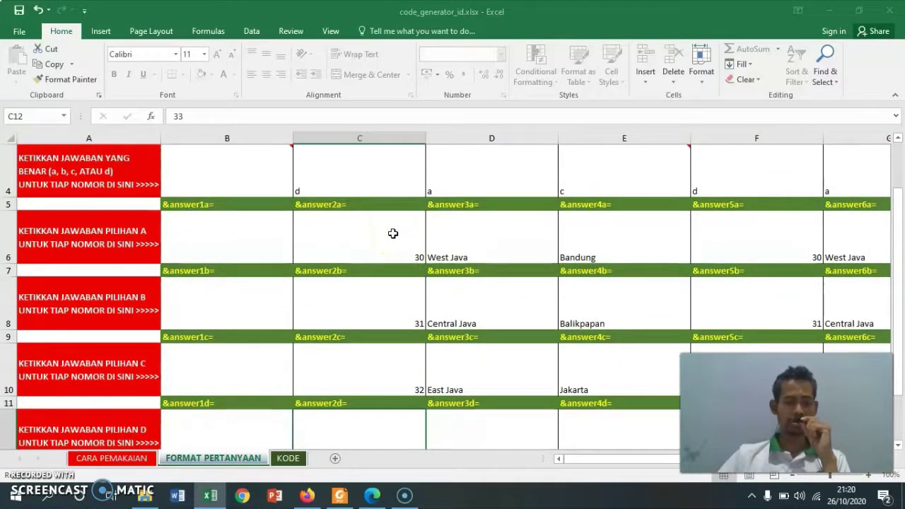
scroll(392, 233, "down", 1)
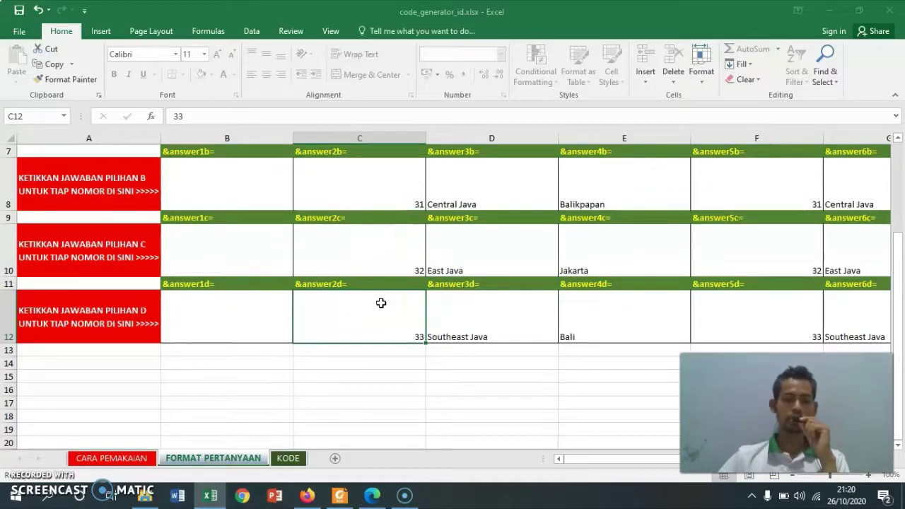
scroll(410, 331, "up", 1)
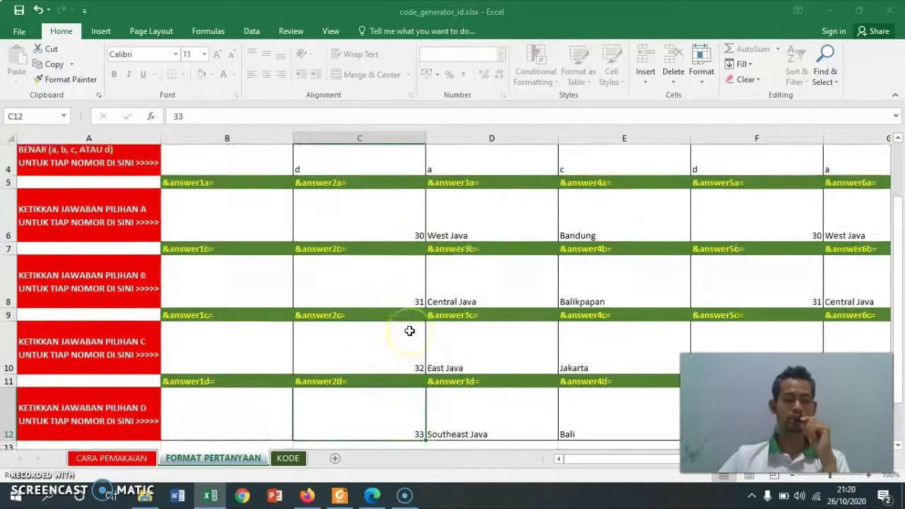
scroll(409, 331, "up", 1)
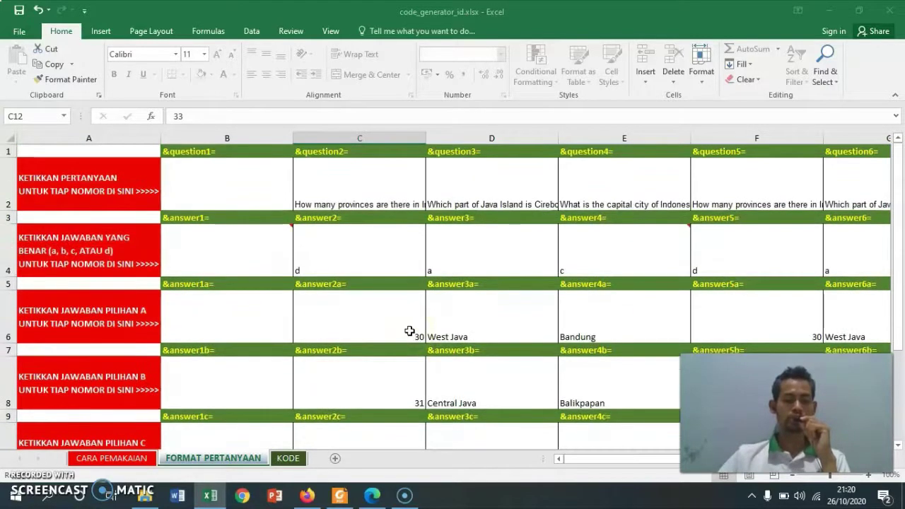
left_click(383, 251)
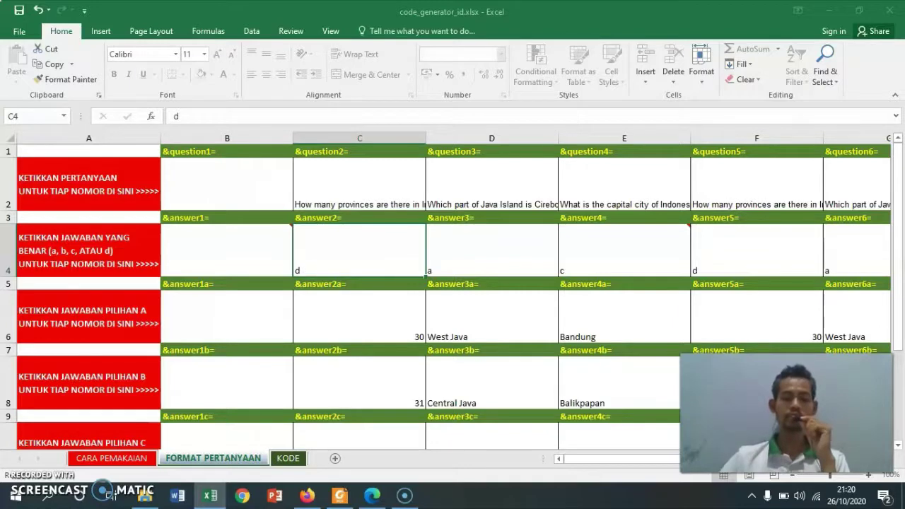
Enter "Apa ibukota Indonesia?" as the text of question 1 in cell B2.
left_click(233, 178)
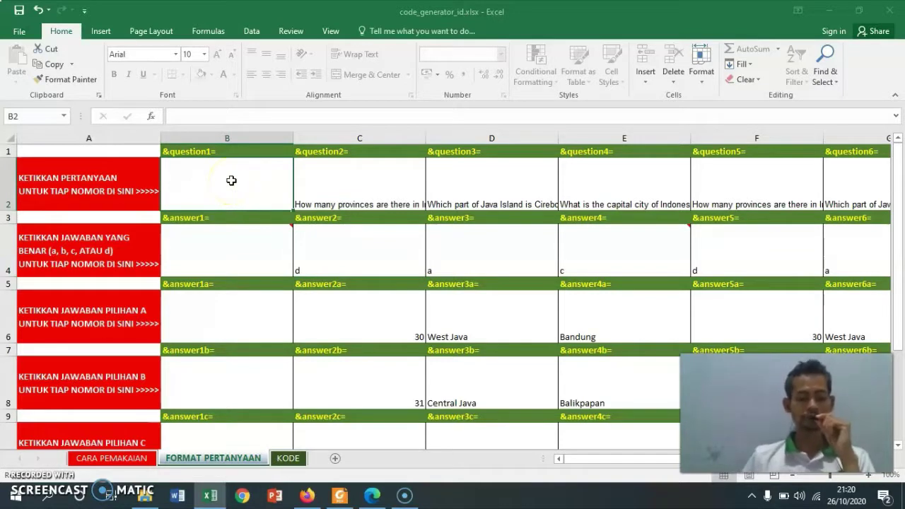
type("W")
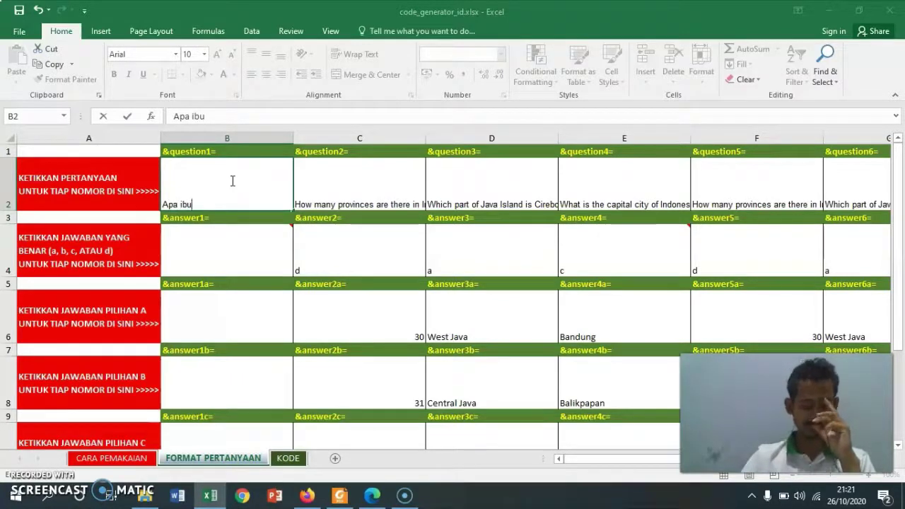
type("t")
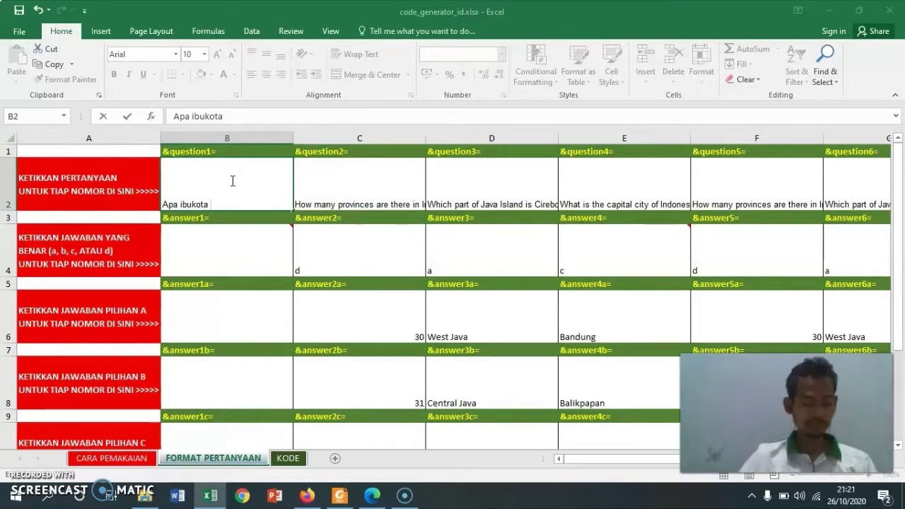
type("a Indonesia?")
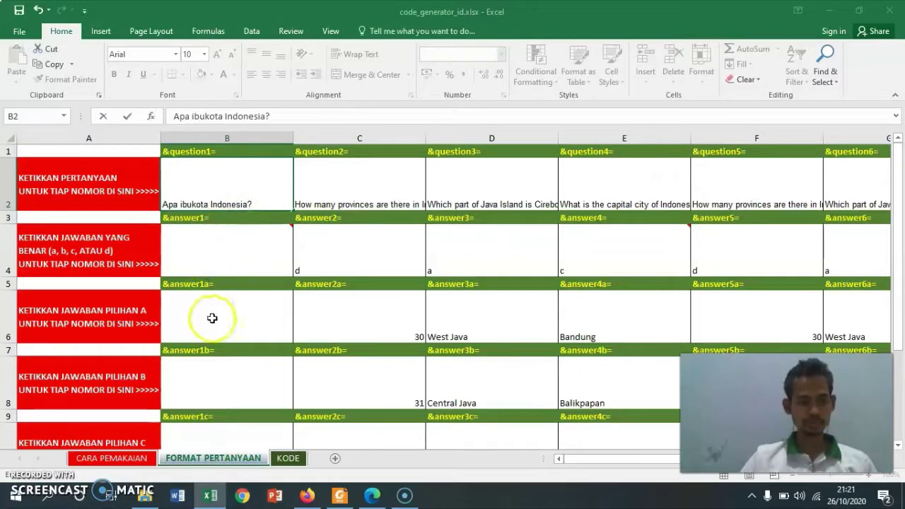
Enter "Bandung" as answer option A of question 1 in cell B6.
left_click(212, 319)
type("Bandung")
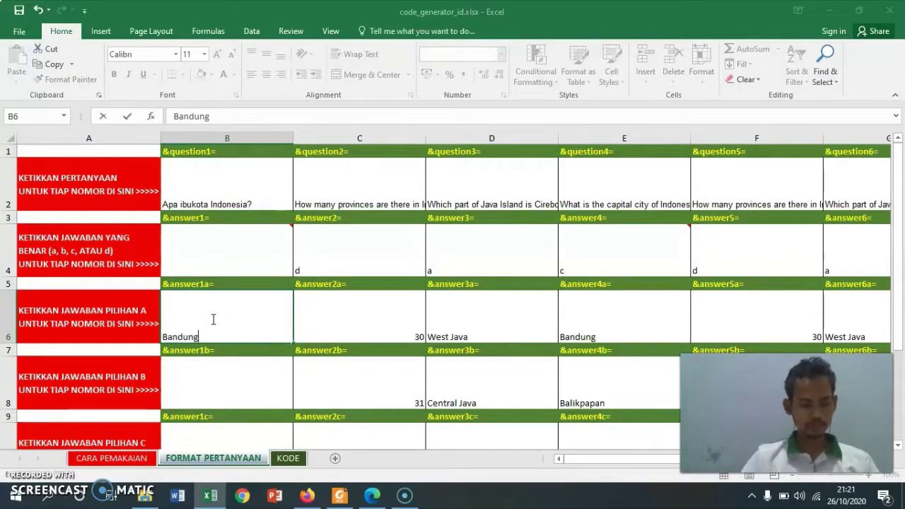
left_click(198, 384)
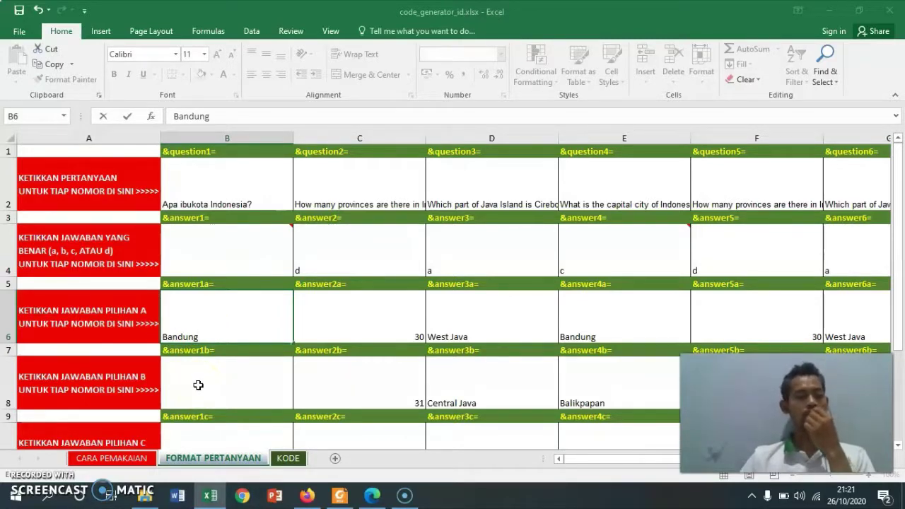
left_click(207, 194)
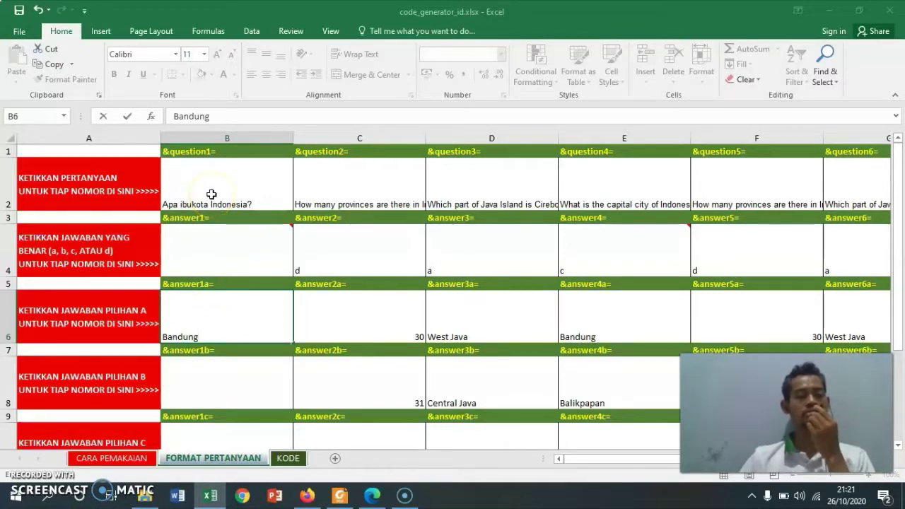
left_click(226, 299)
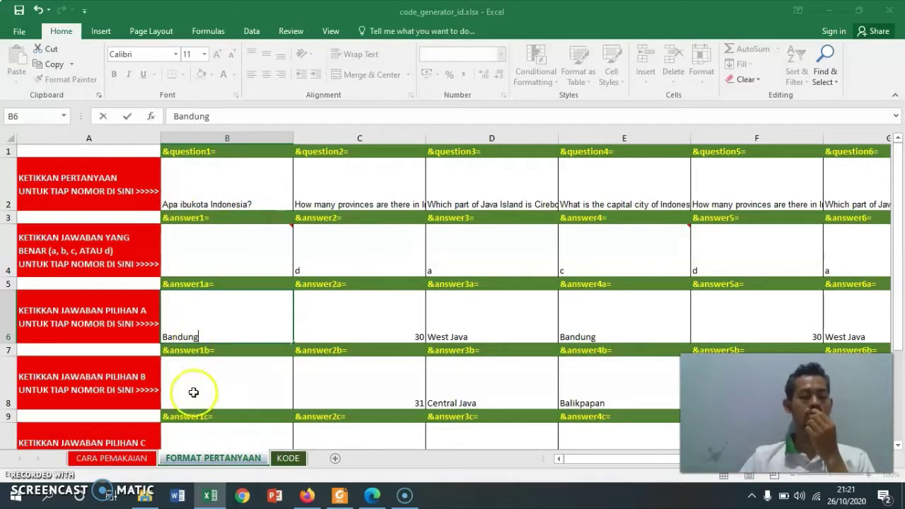
Enter "Bali" as answer option B of question 1 in cell B8 and "Jakarta" as option C in cell B10.
left_click(221, 382)
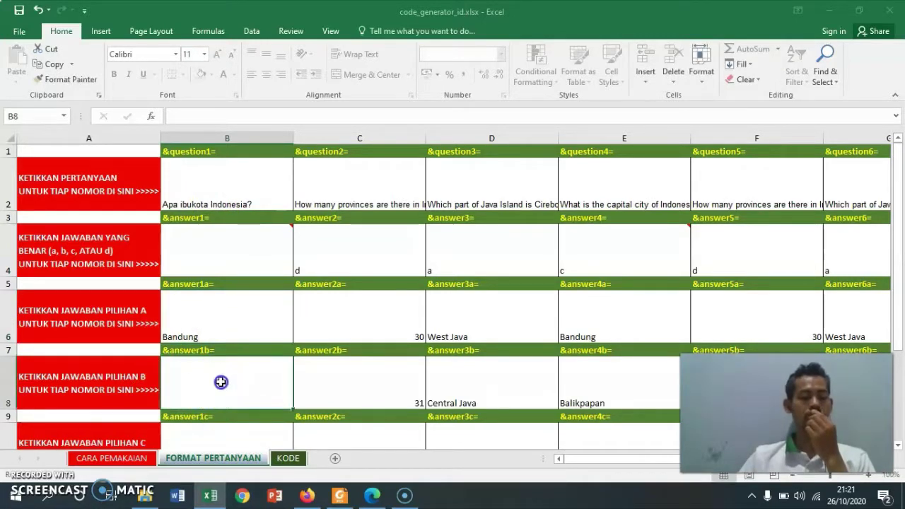
type("Bali")
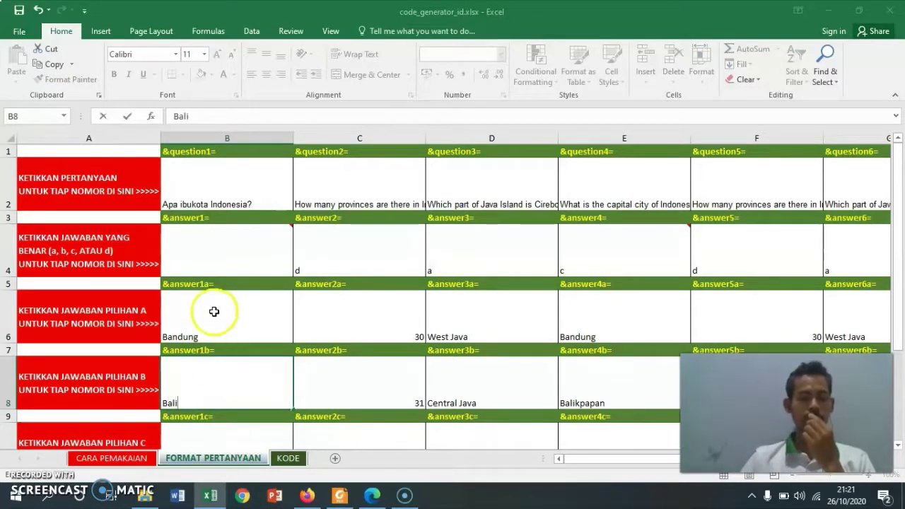
scroll(212, 314, "down", 1)
left_click(212, 363)
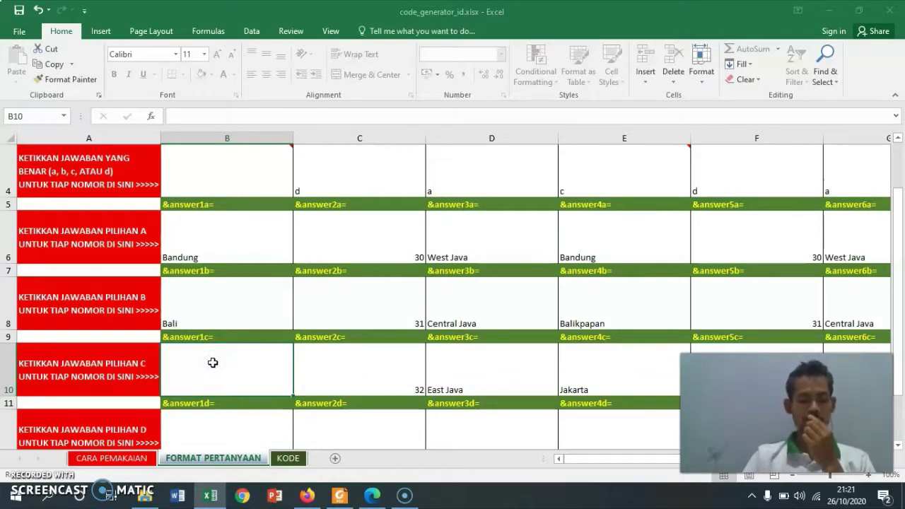
type("Ja")
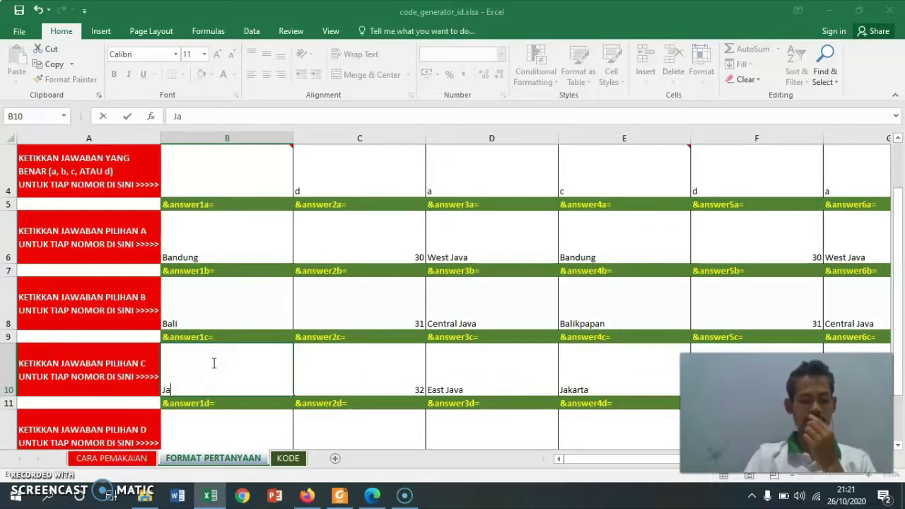
type("karta")
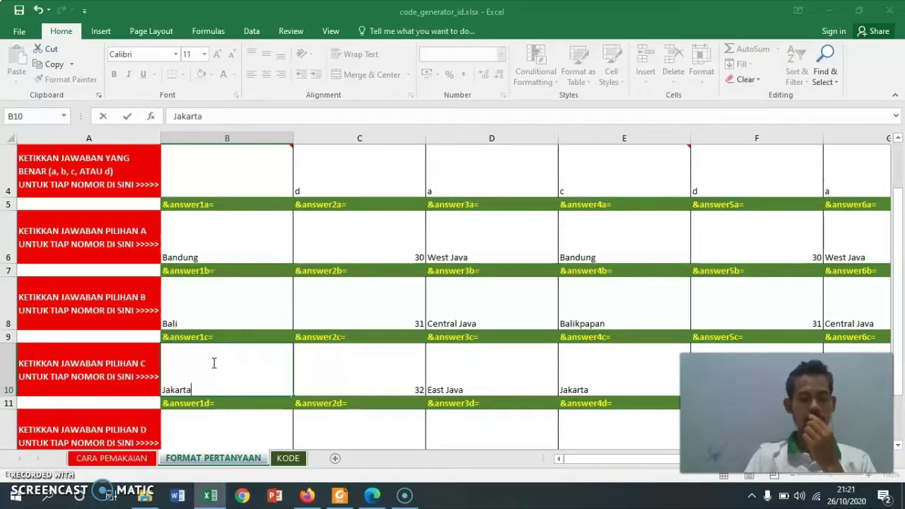
Enter "Yogyakarta" as answer option D of question 1 in cell B12.
scroll(207, 353, "down", 1)
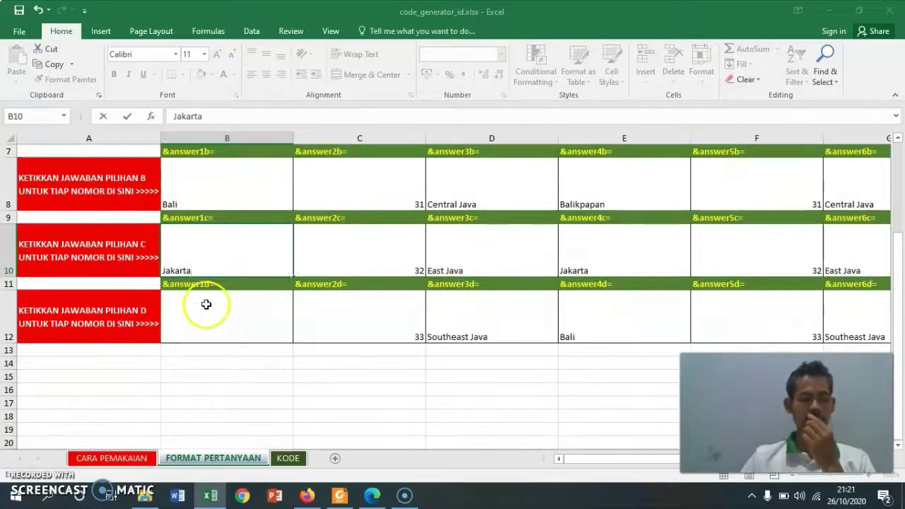
left_click(204, 305)
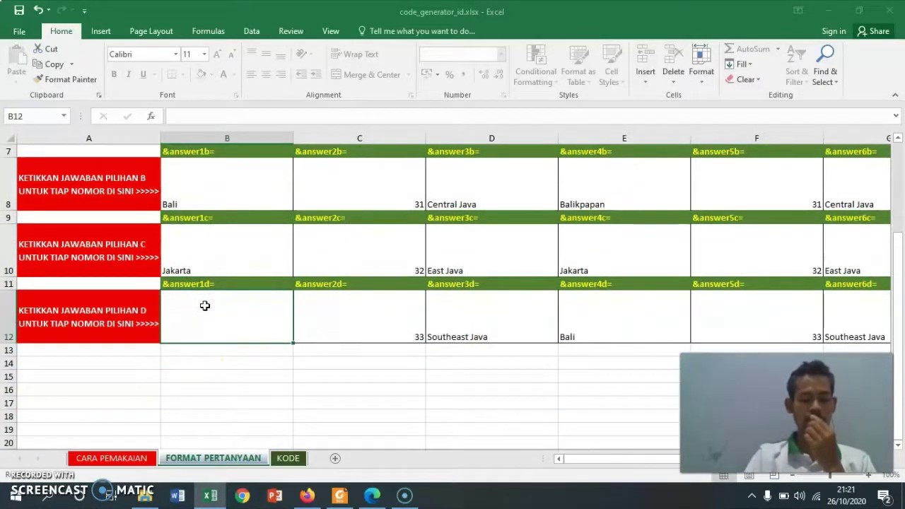
type("Yogyakarta")
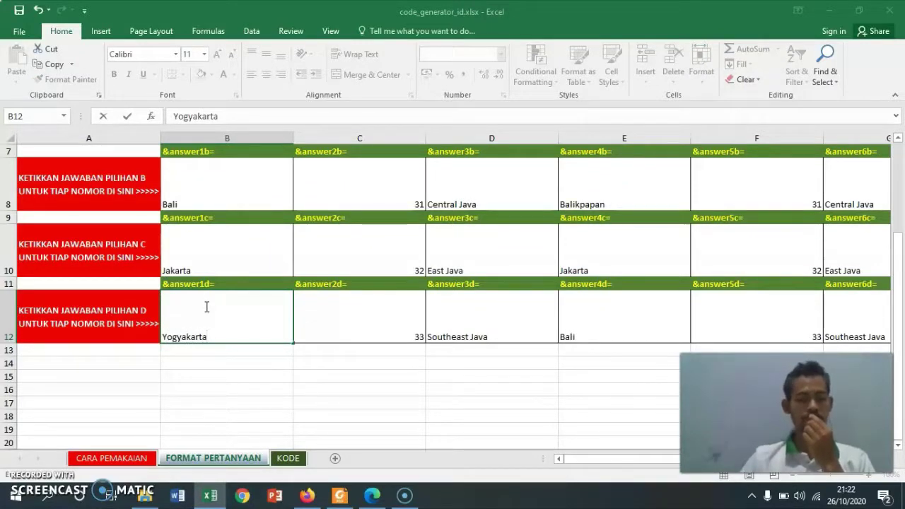
Set the correct answer of question 1 to lowercase "c" in cell B4.
scroll(208, 261, "up", 2)
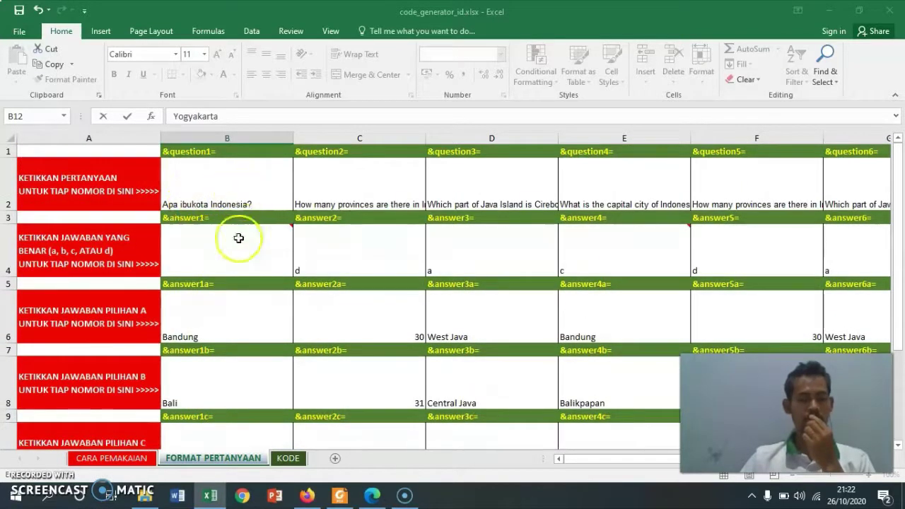
scroll(212, 418, "down", 1)
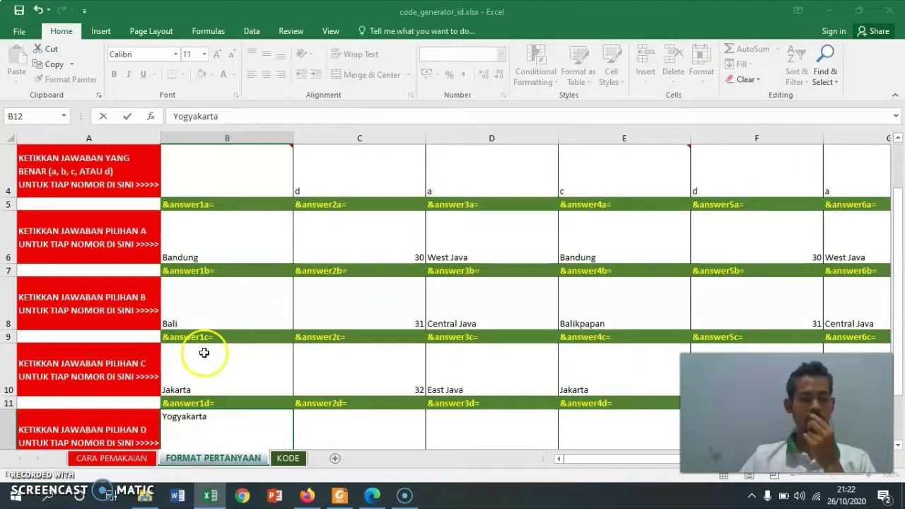
left_click(207, 173)
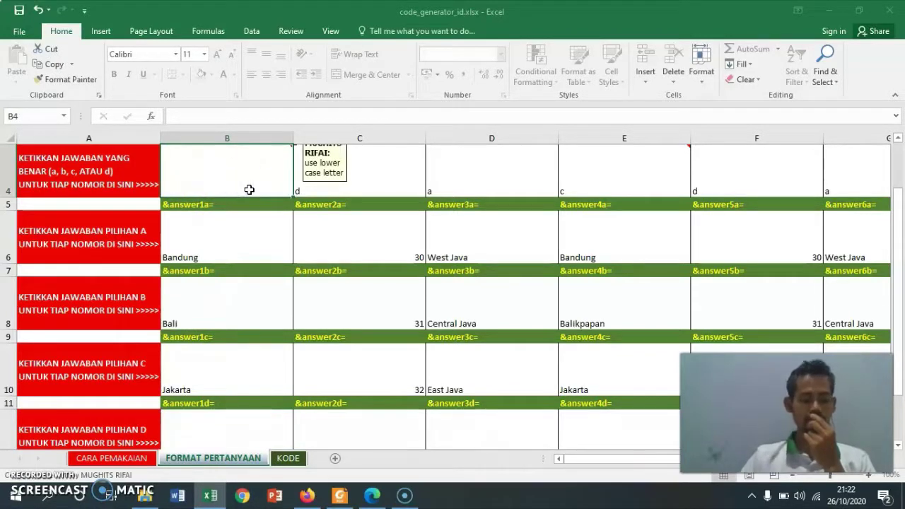
type("c")
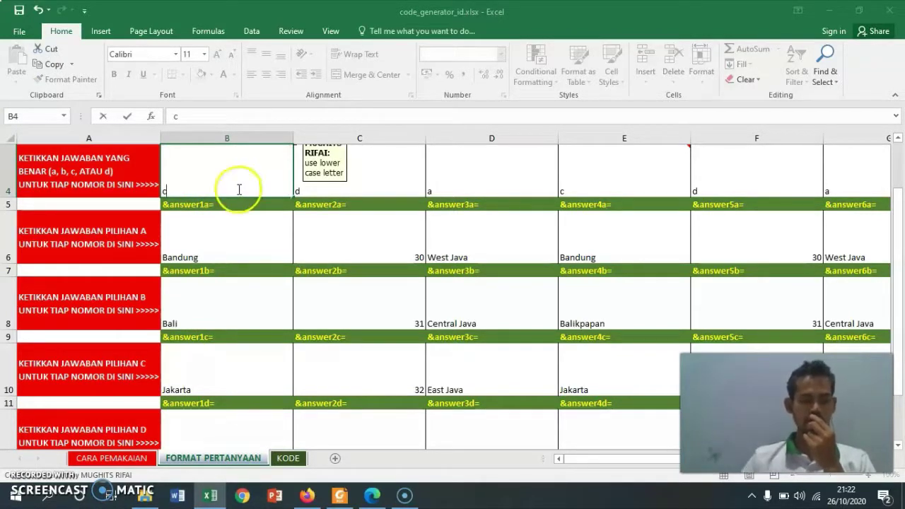
left_click(234, 221)
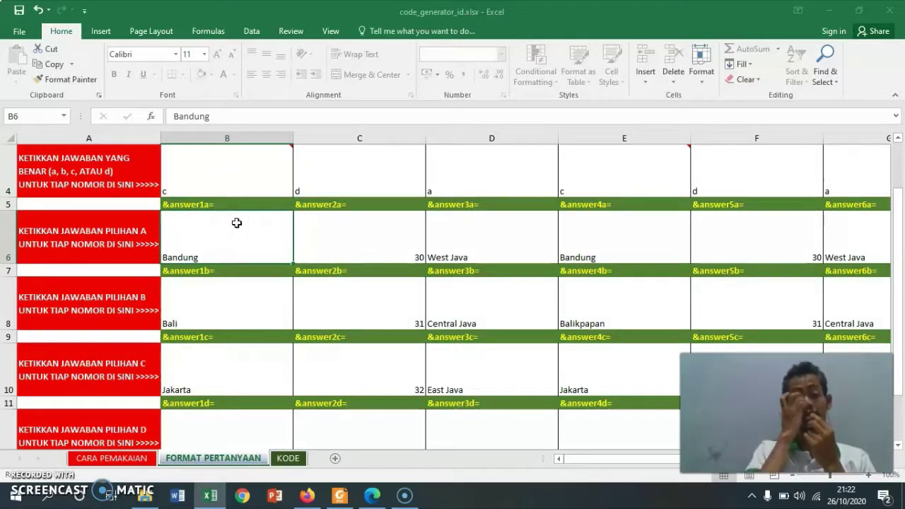
scroll(420, 155, "up", 1)
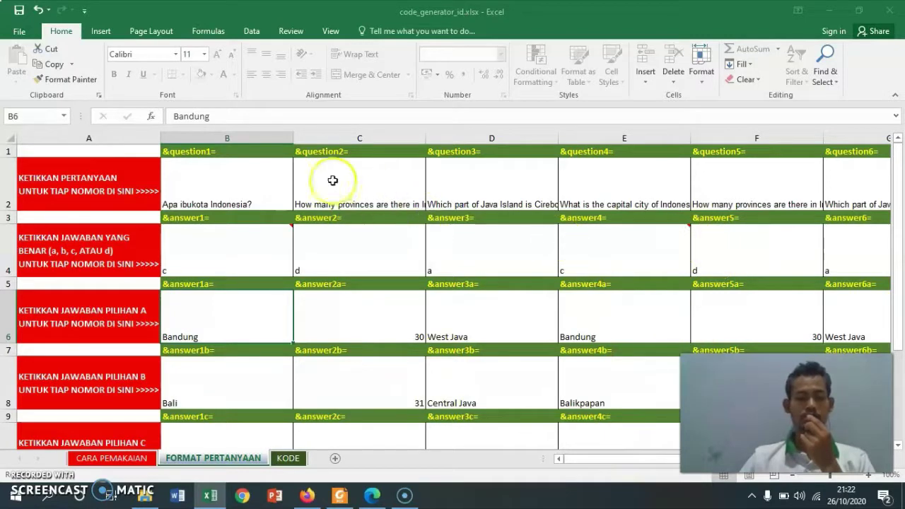
Copy the generated game code from the yellow merged cell B5 on the KODE sheet.
left_click(287, 459)
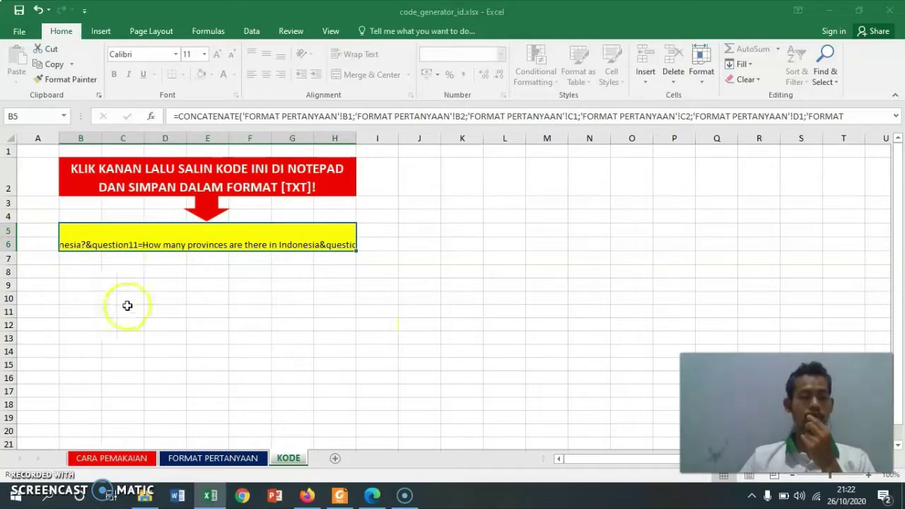
right_click(164, 240)
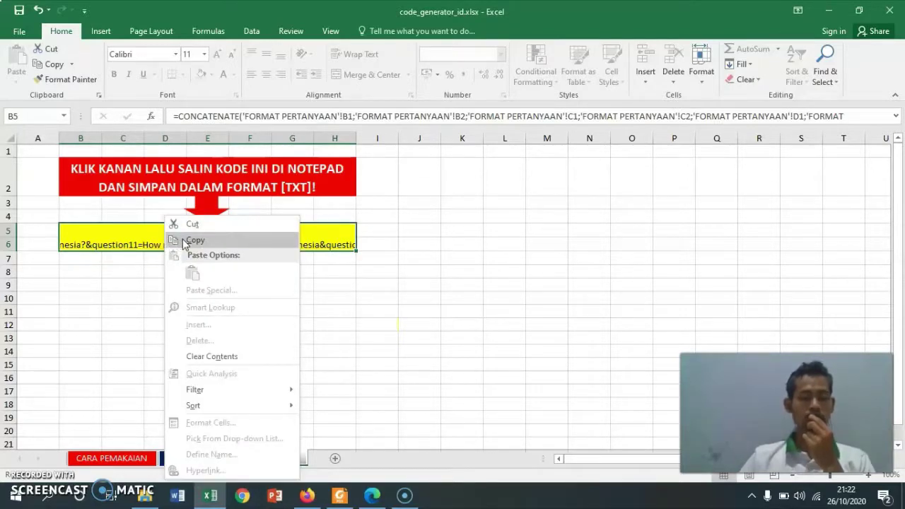
left_click(185, 241)
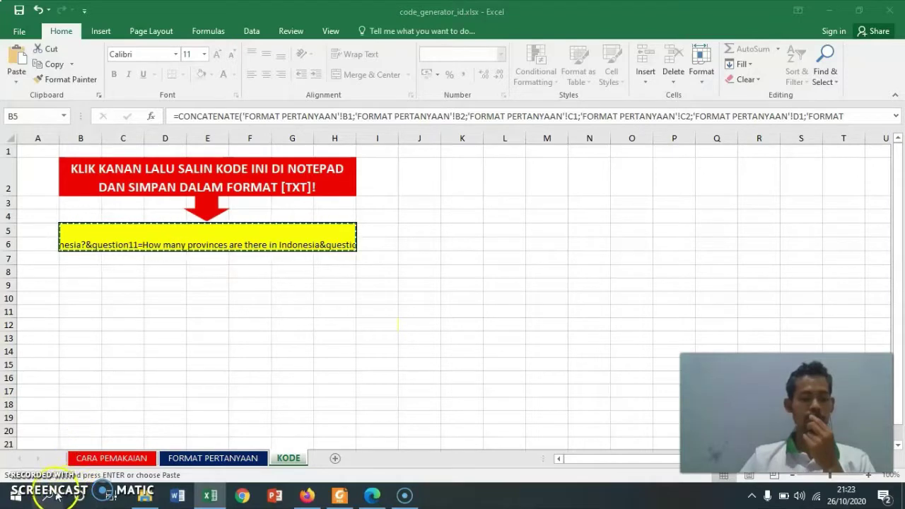
Open Notepad and paste the copied game code into the blank document.
left_click(49, 495)
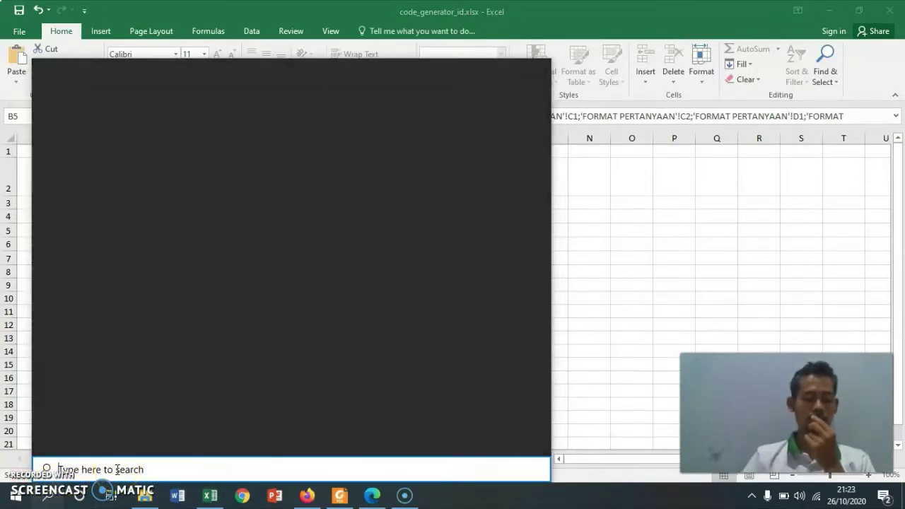
type("note")
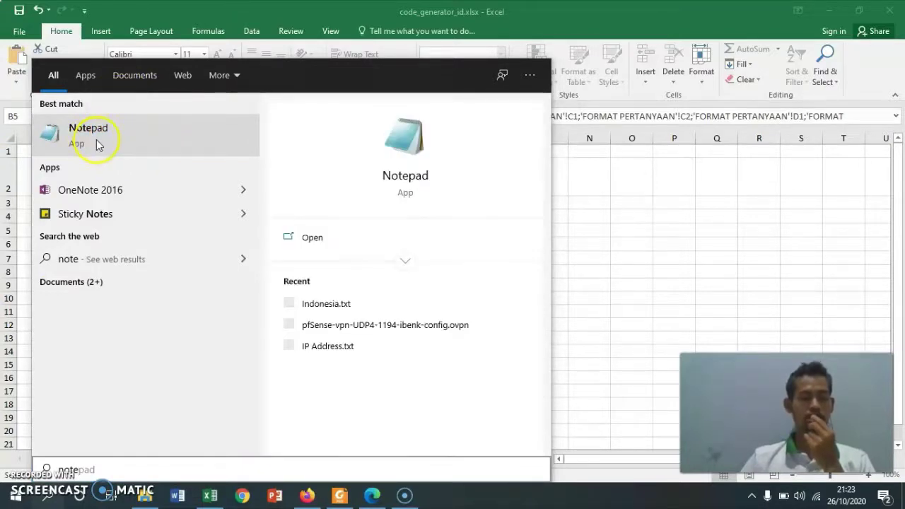
left_click(97, 139)
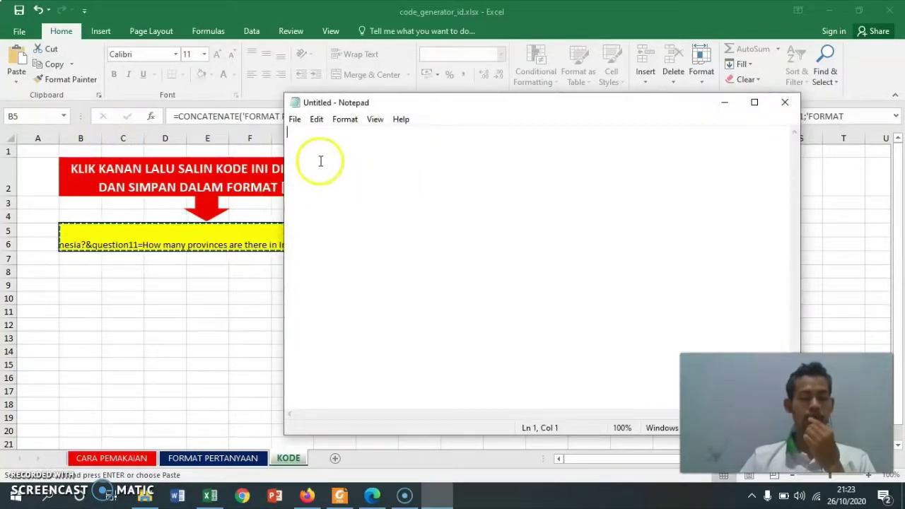
left_click(317, 120)
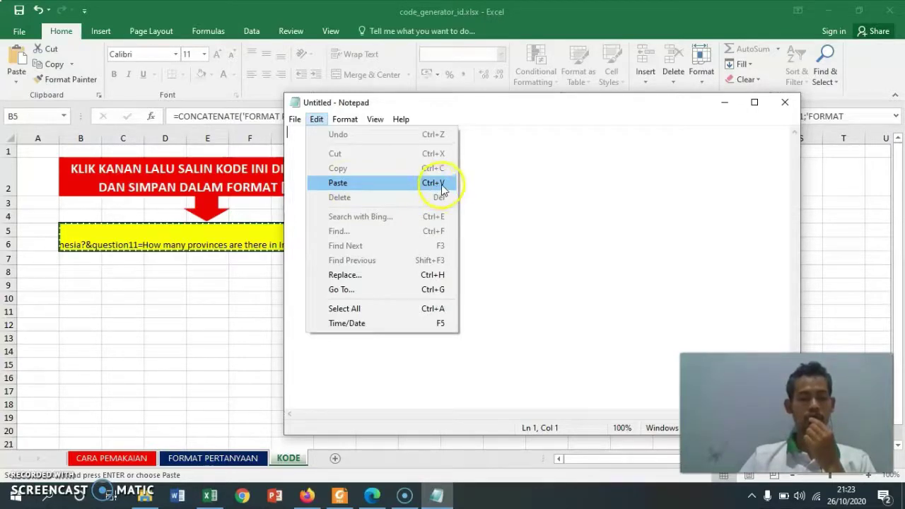
left_click(338, 183)
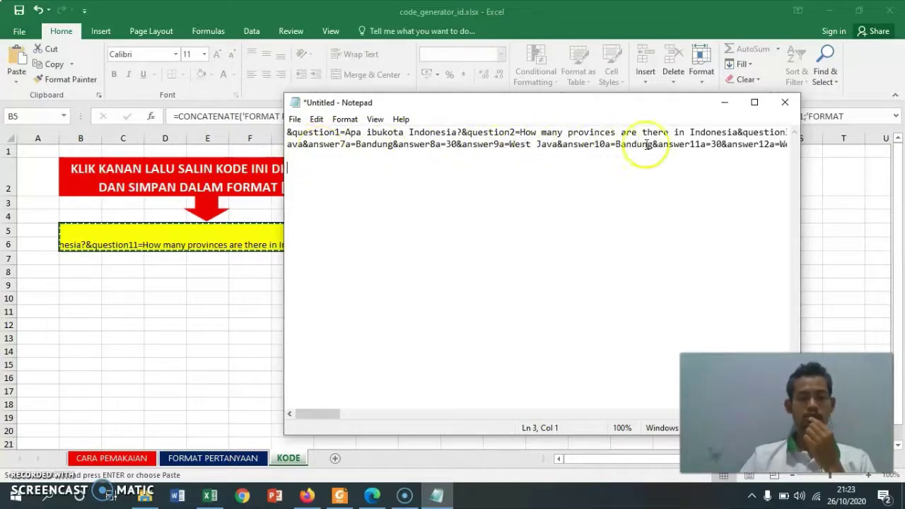
Save the code as a text document named "Cobain" in the ~Millionnaire Game folder and close Notepad.
left_click(294, 119)
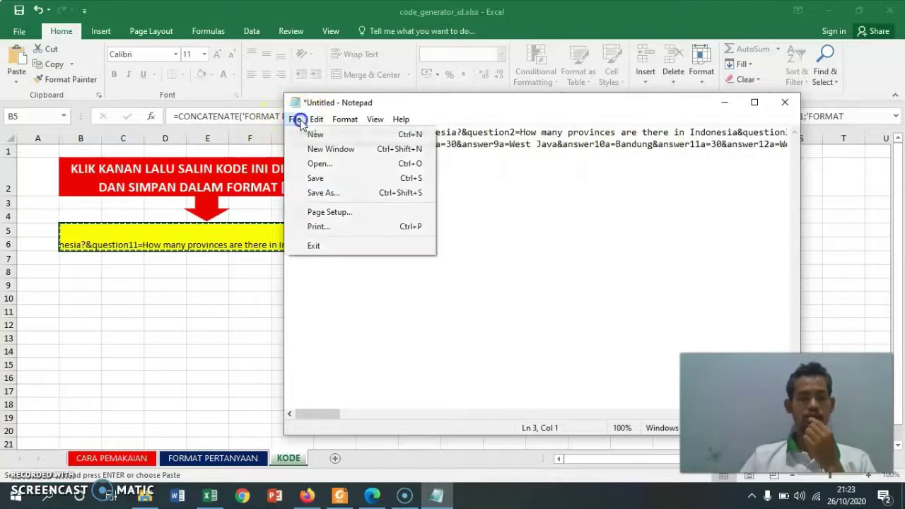
left_click(313, 179)
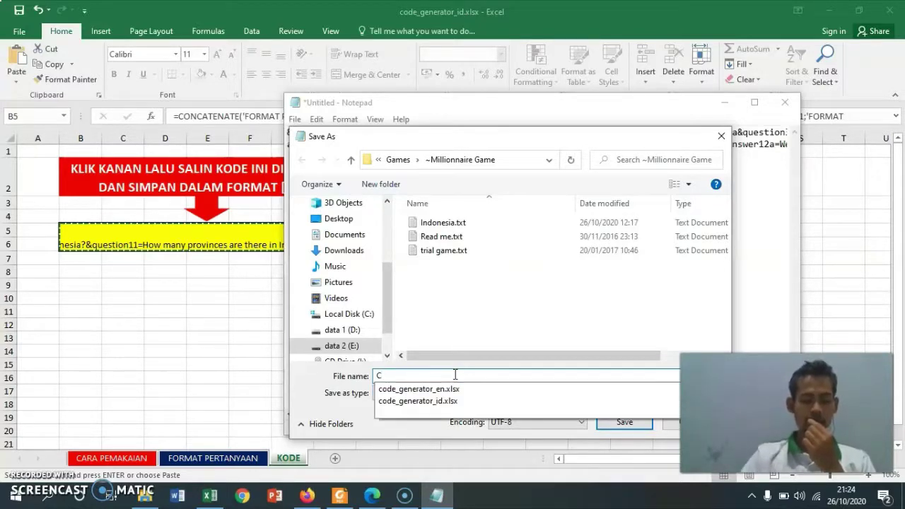
type("obain")
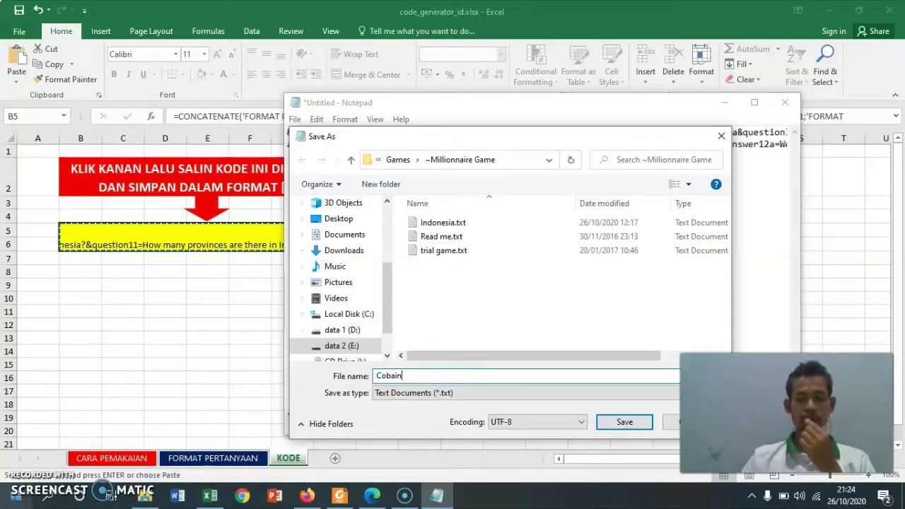
left_click(639, 425)
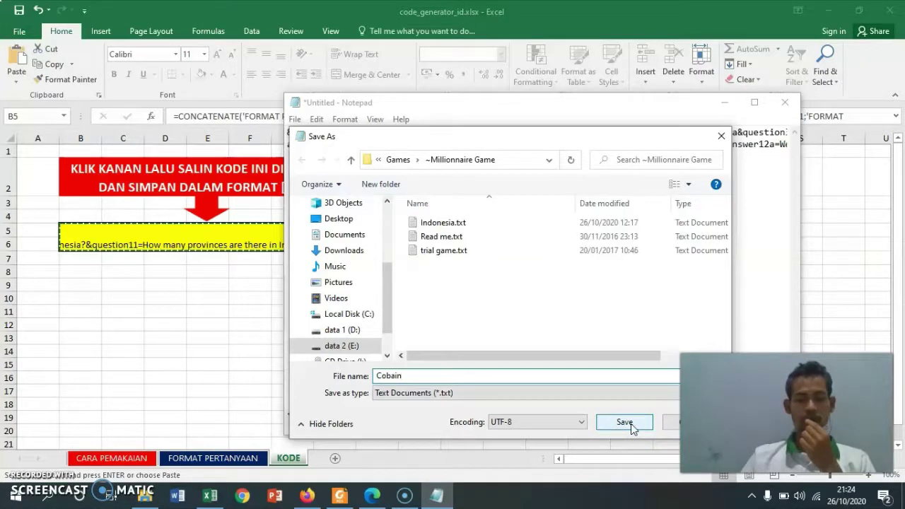
left_click(630, 423)
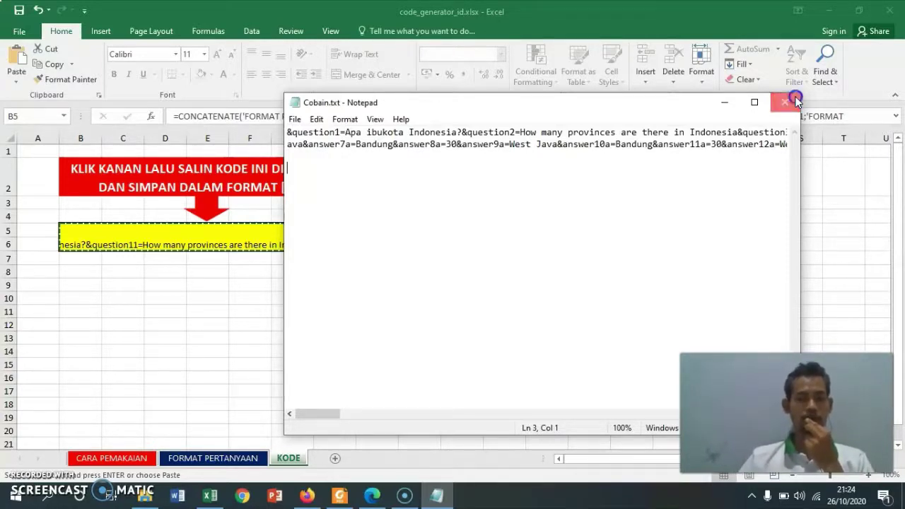
left_click(795, 102)
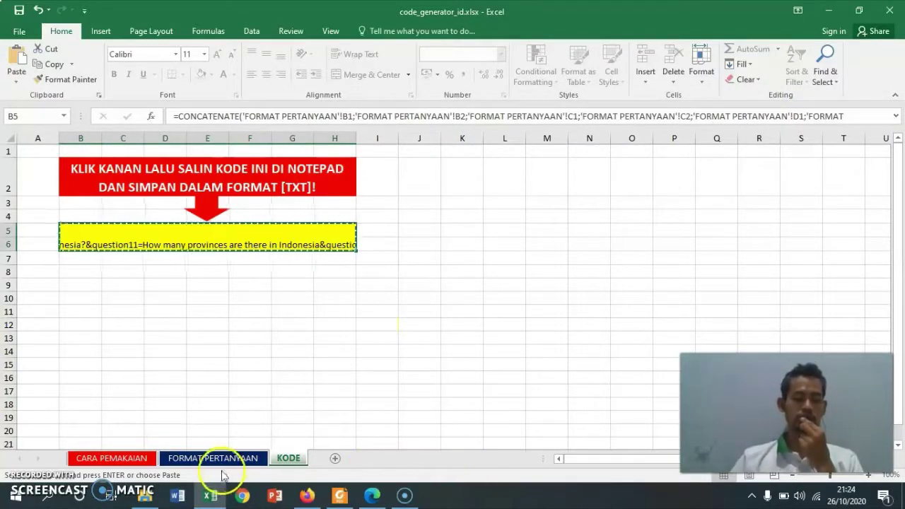
Launch millionaire.exe from the ~Millionnaire Game folder in File Explorer and move the game window so it is fully on screen.
mouse_move(152, 502)
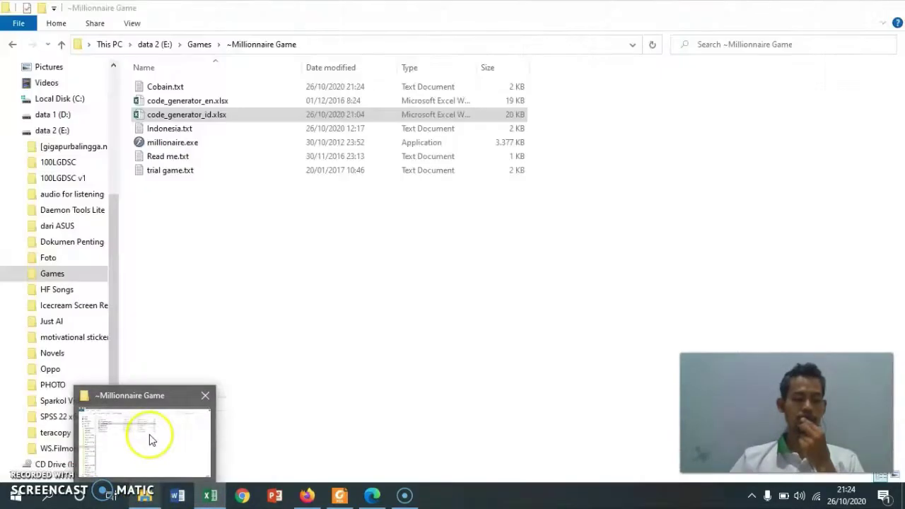
left_click(149, 438)
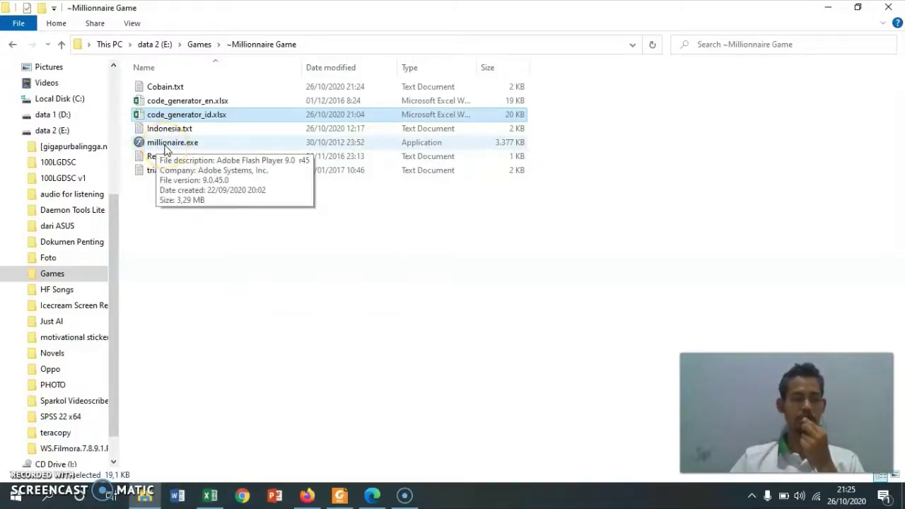
left_click(165, 146)
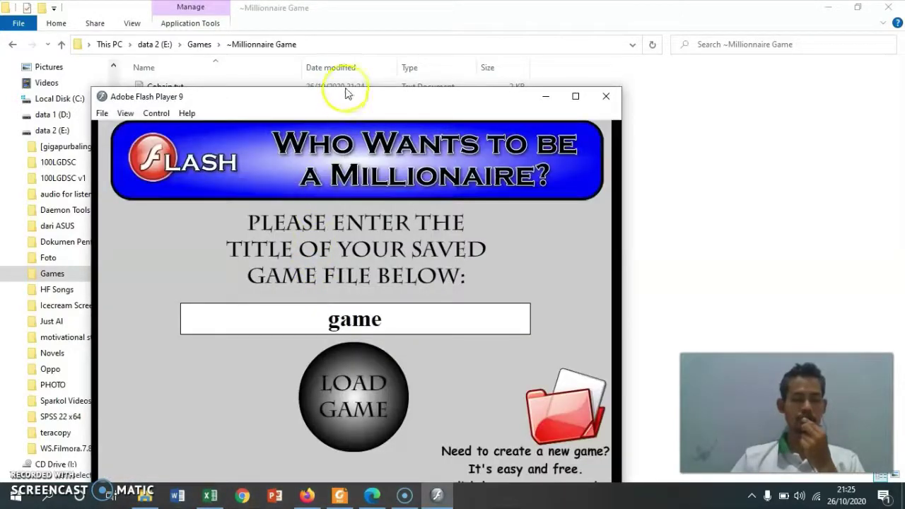
left_click_drag(354, 95, 508, 35)
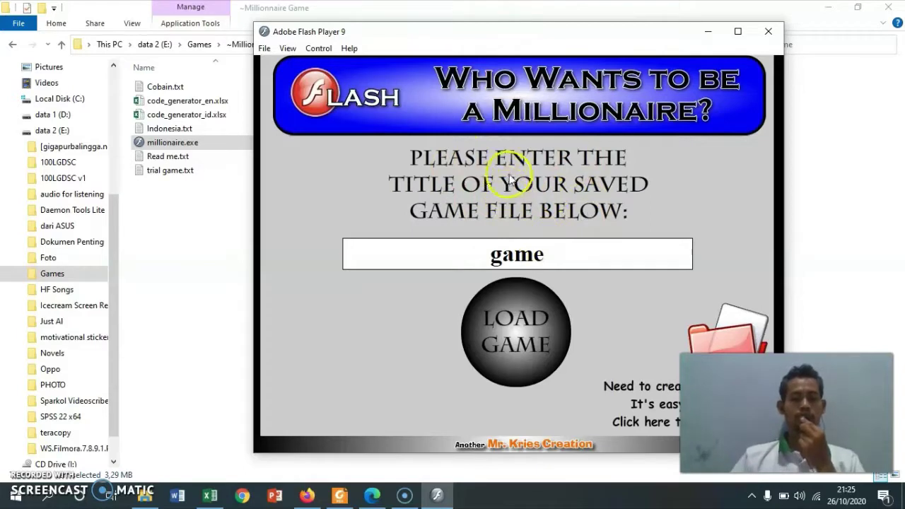
Replace the saved game title with "cobain" and load that game to its first question.
left_click(491, 226)
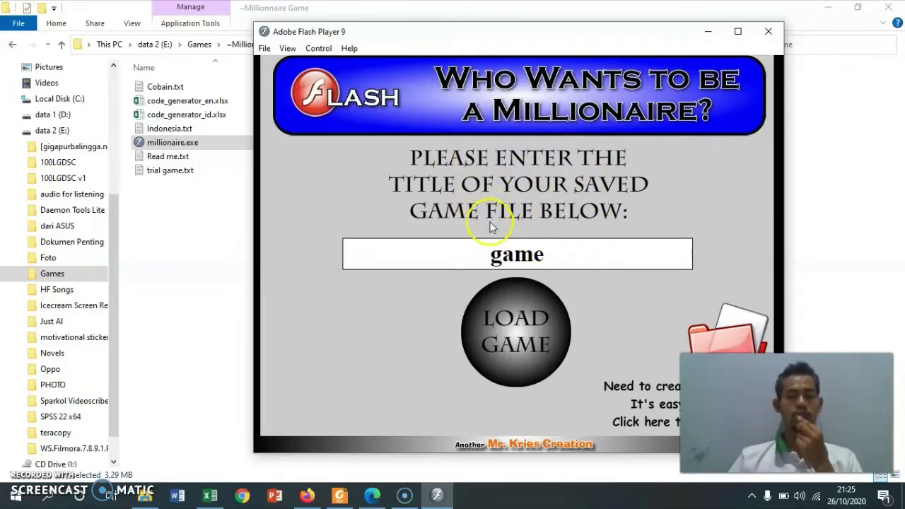
left_click(549, 256)
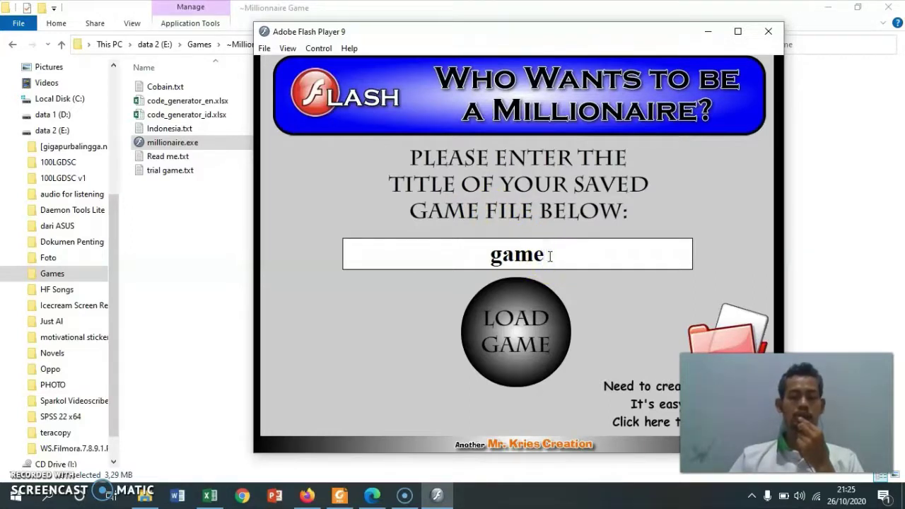
key("BackSpace")
key("BackSpace")
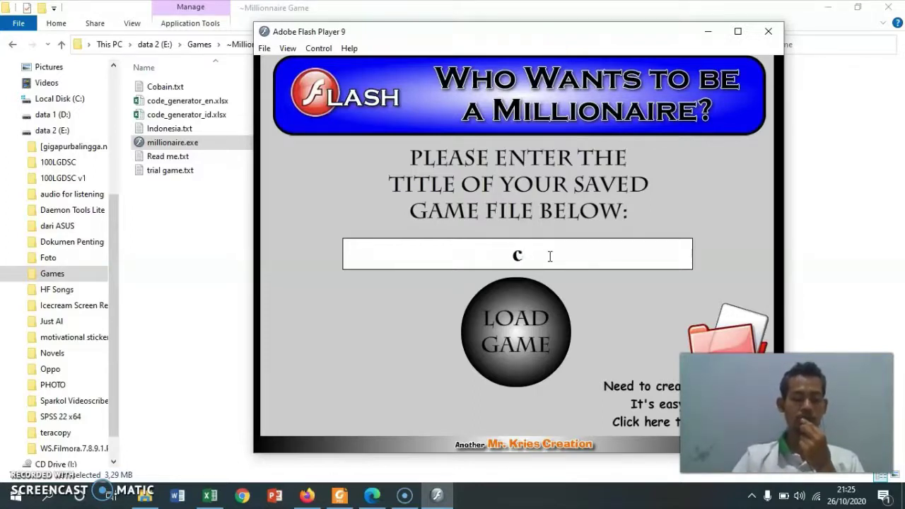
type("bai")
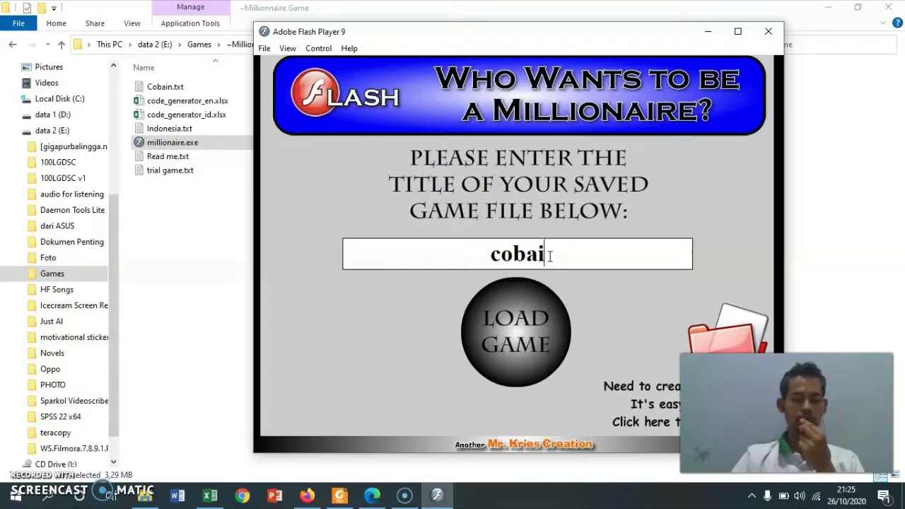
type("n")
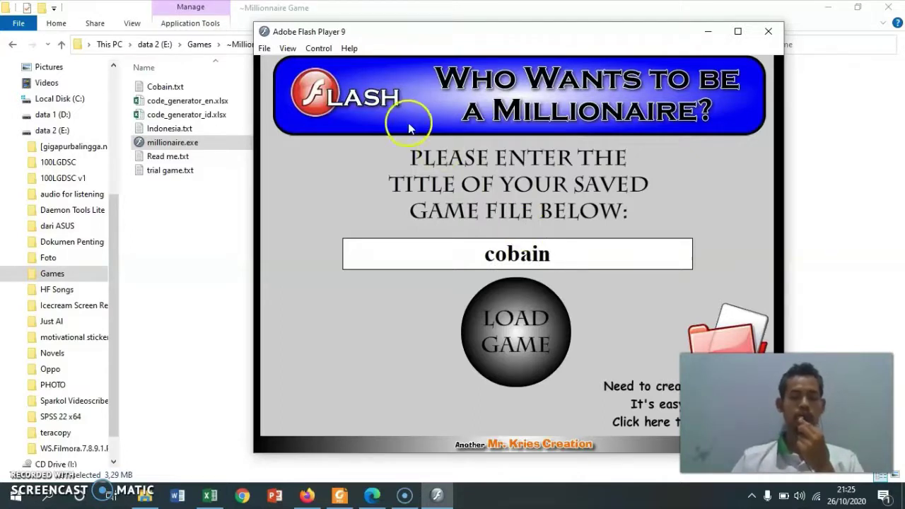
left_click(529, 338)
key("Return")
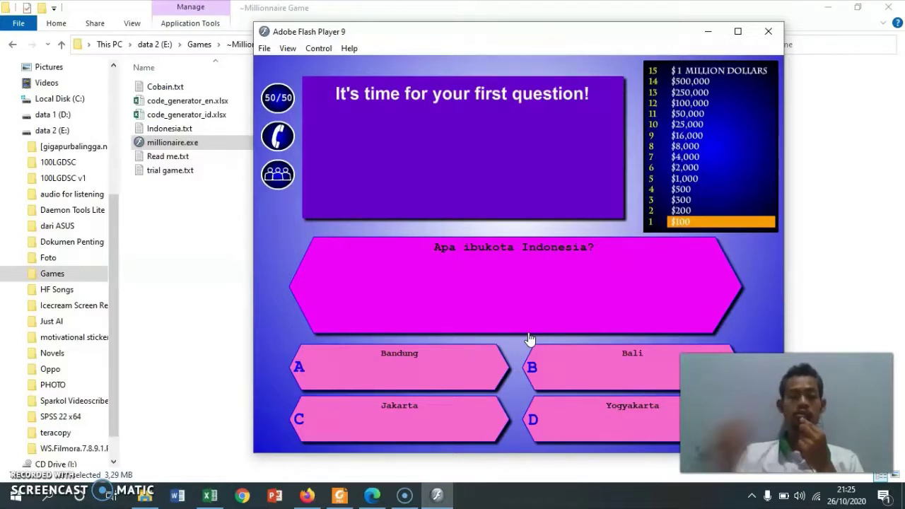
left_click(529, 313)
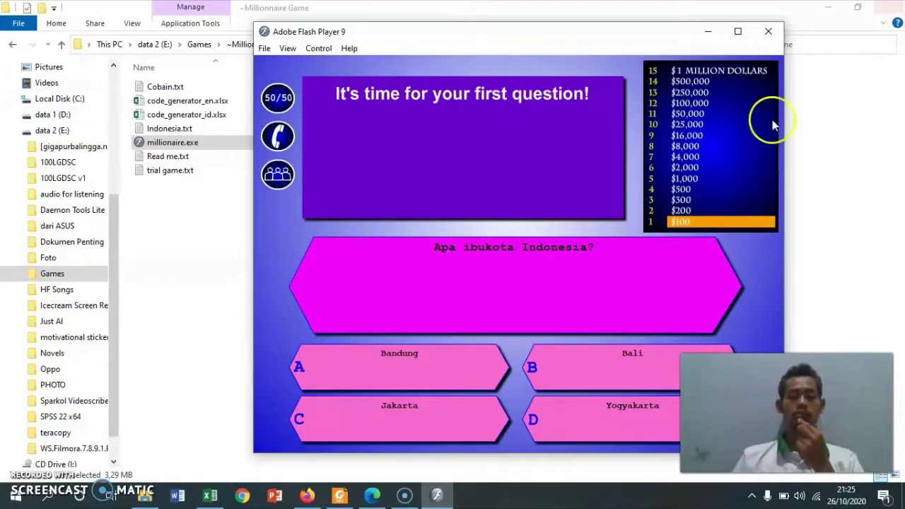